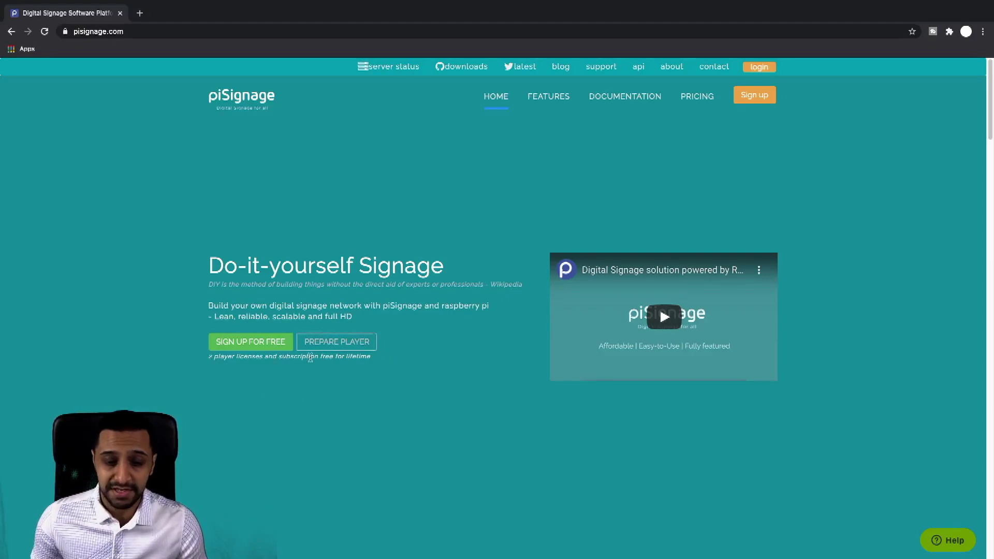
- From the sign-up page, go to login and sign in to the piSignage cloud account with its username and password
click(249, 349)
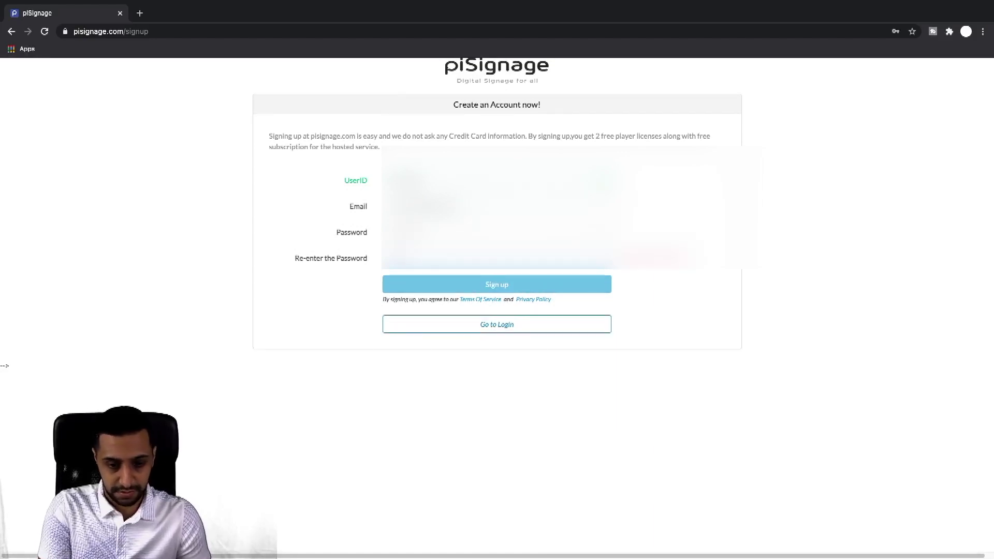
click(450, 285)
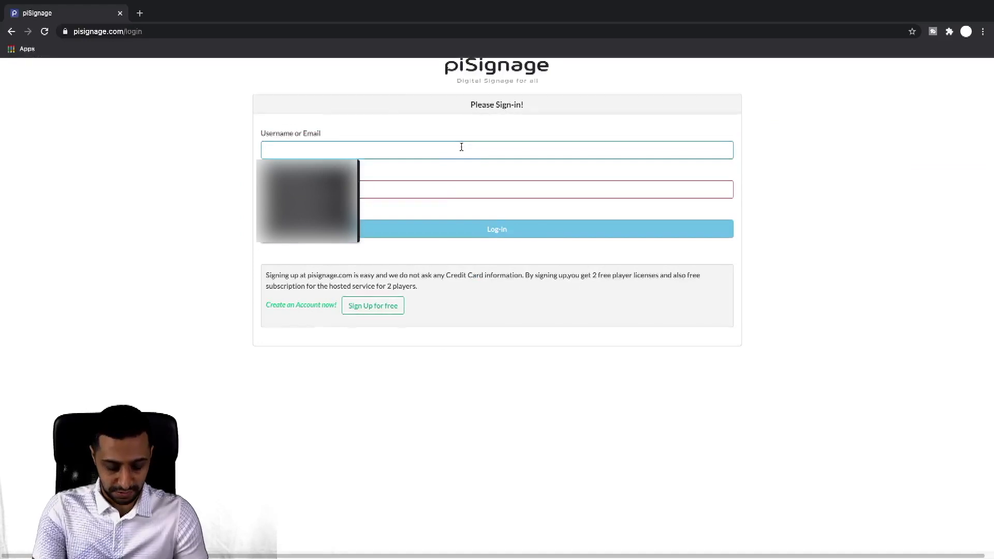
text(Insidew)
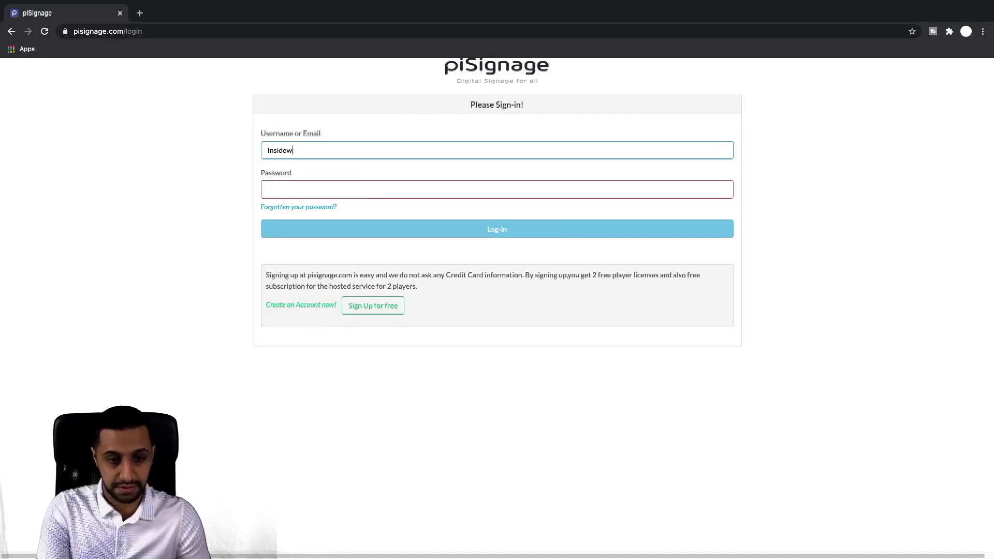
click(267, 190)
text(a)
key(BackSpace)
text(a****)
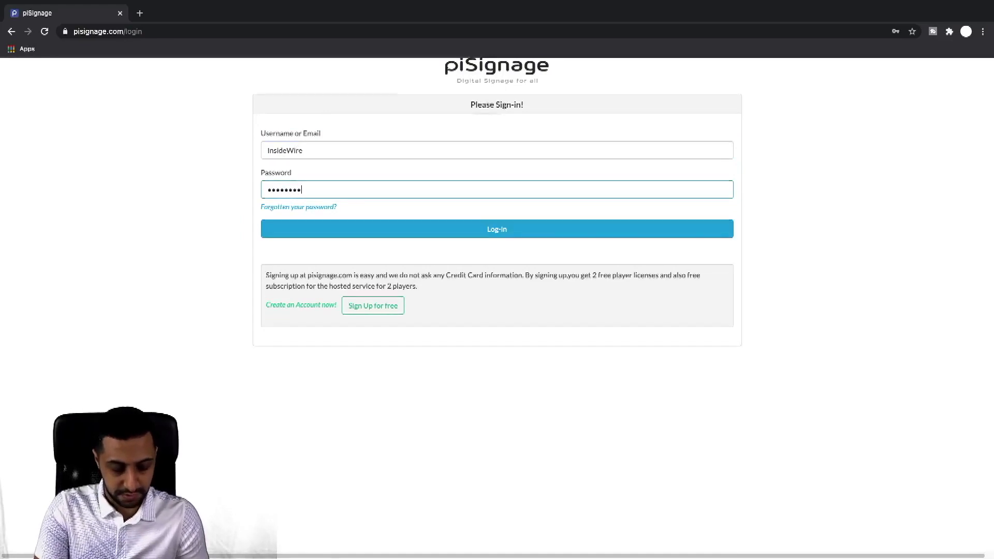
key(Return)
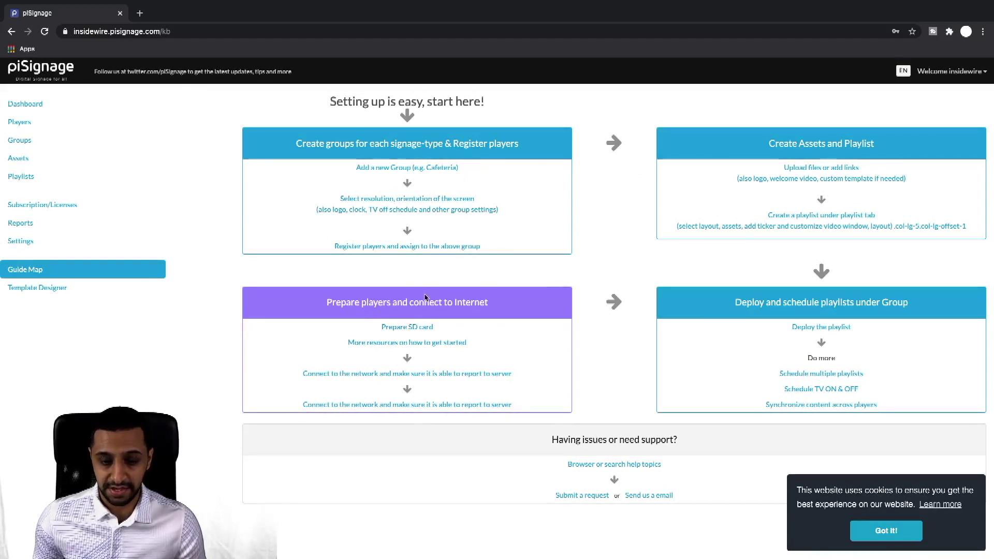
- Open the Prepare SD card README link in a new tab and switch to it
right_click(415, 332)
click(442, 335)
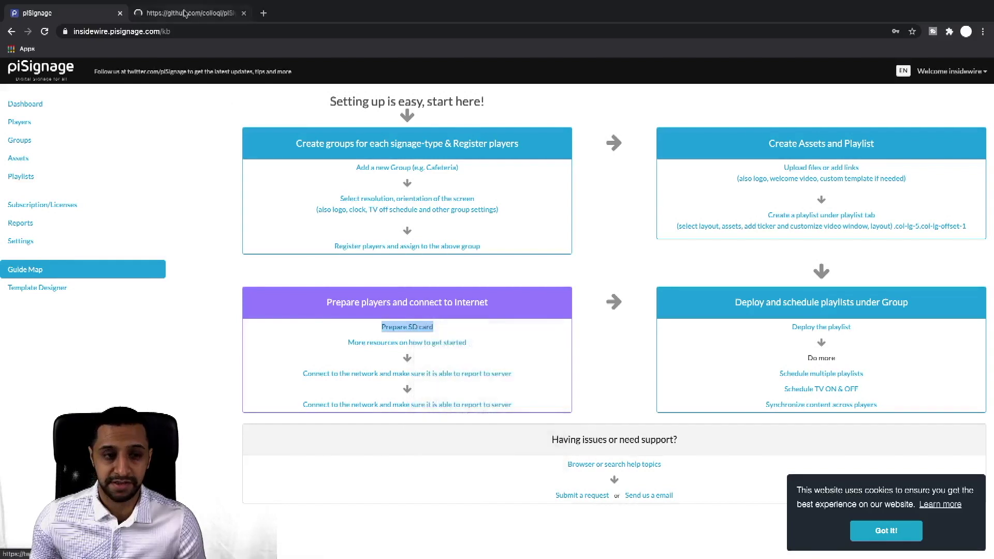
click(185, 13)
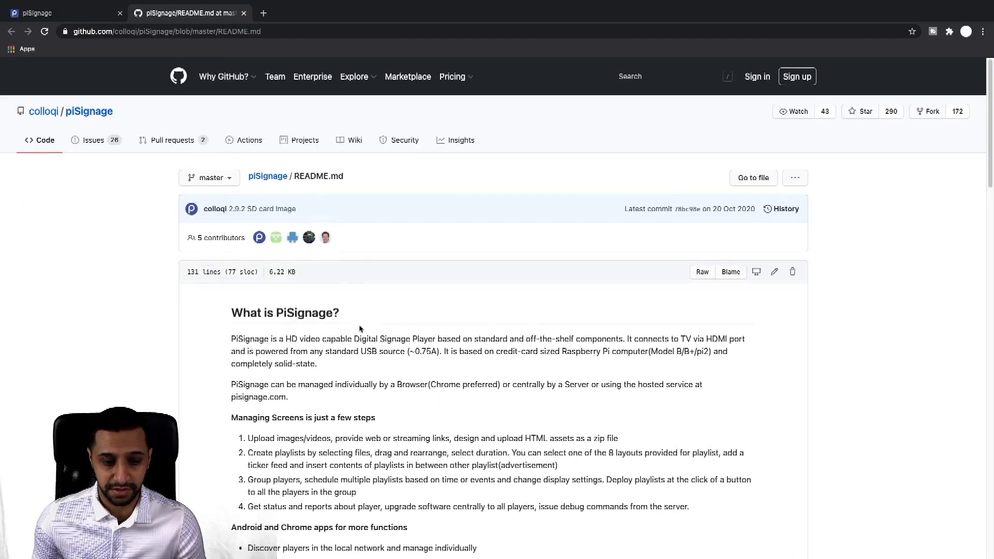
- Find Method 1 in the README and follow the Gdrive link for image version 2.7.1
scroll(360, 329, down, 1)
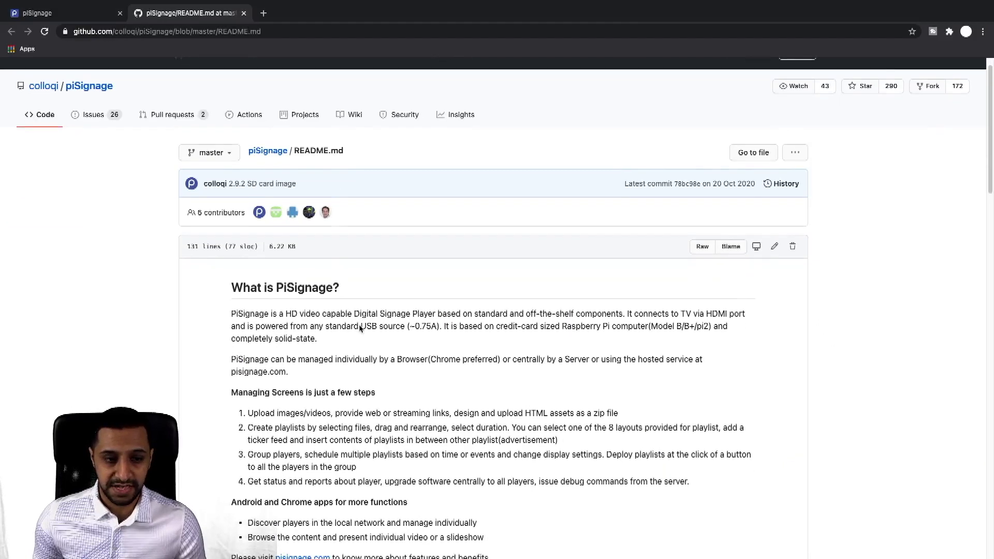
scroll(360, 330, down, 5)
scroll(361, 329, down, 3)
scroll(360, 329, down, 4)
scroll(360, 326, up, 2)
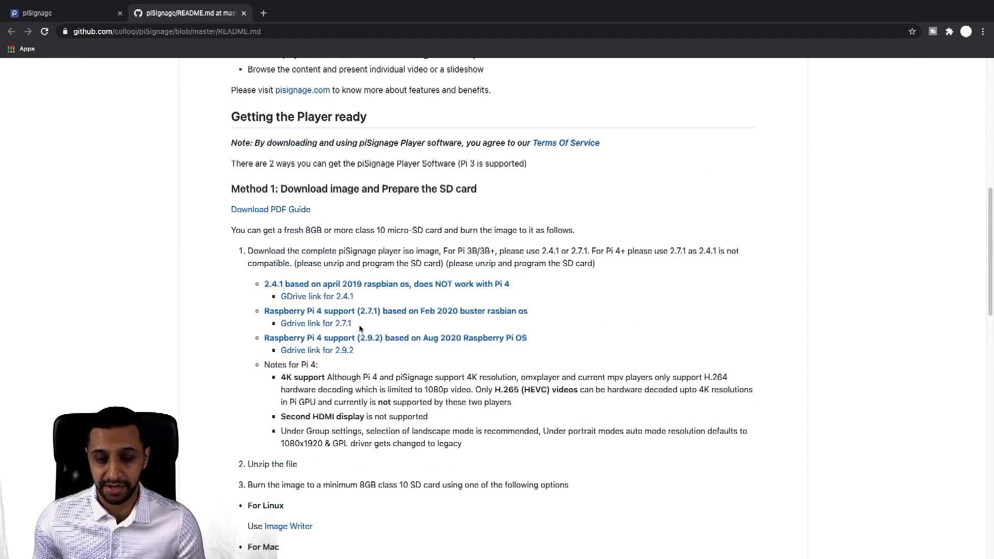
scroll(361, 330, up, 2)
drag(293, 293, 475, 293)
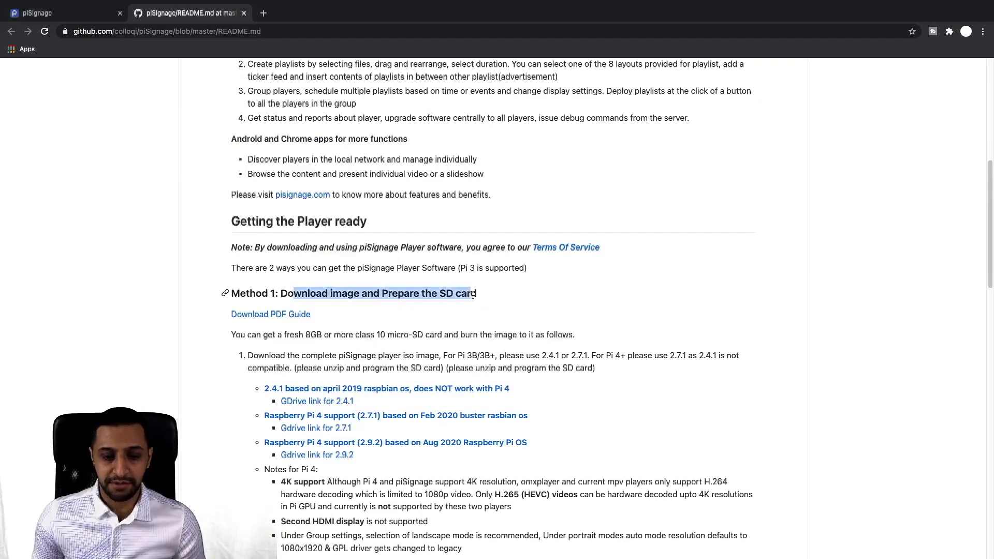
click(475, 294)
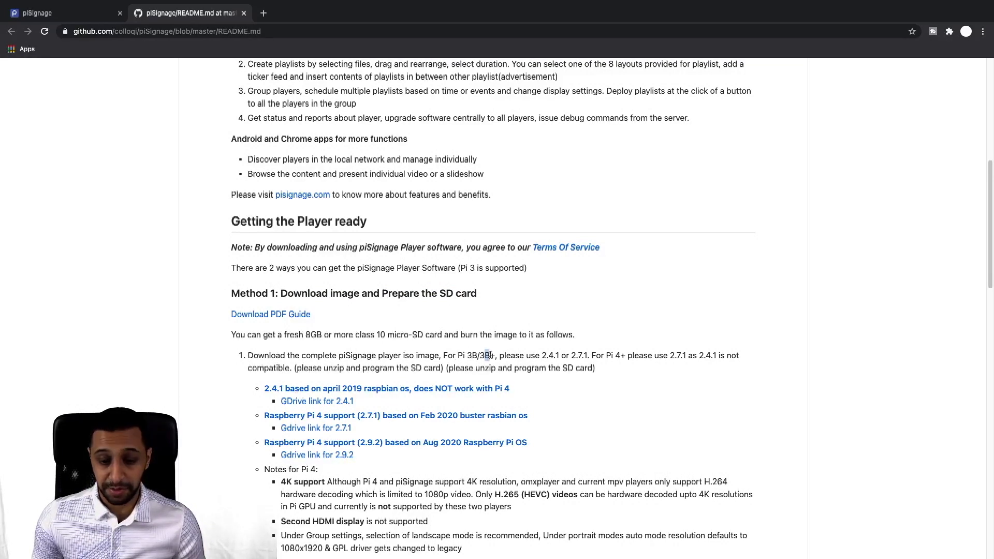
drag(545, 355, 591, 355)
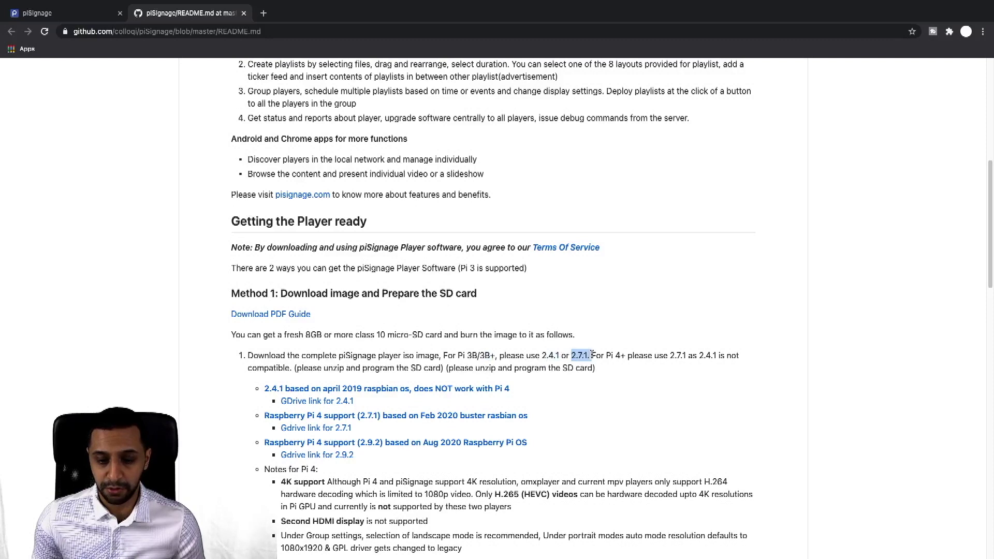
click(335, 429)
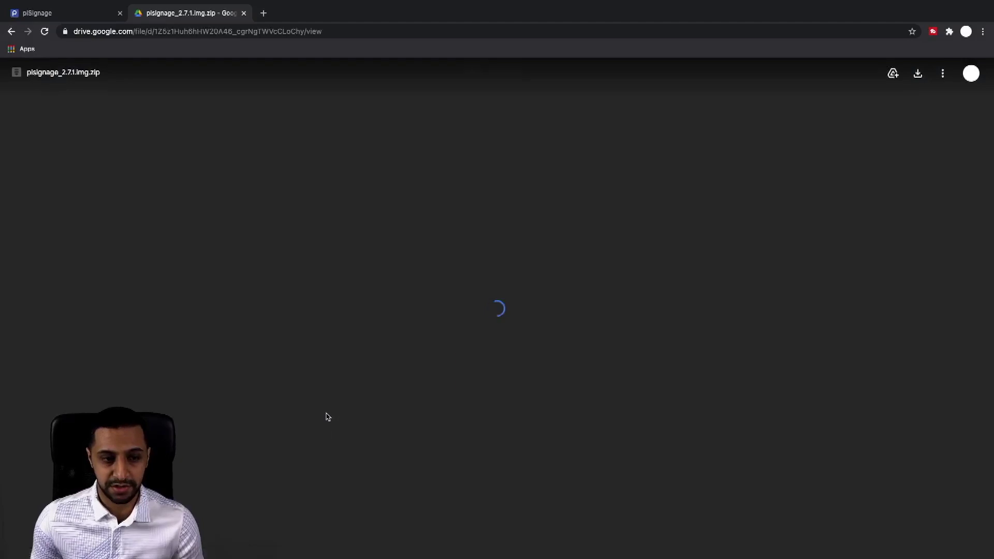
- Download pisignage_2.7.1.img.zip from Google Drive, confirming past the virus-scan warning
click(464, 280)
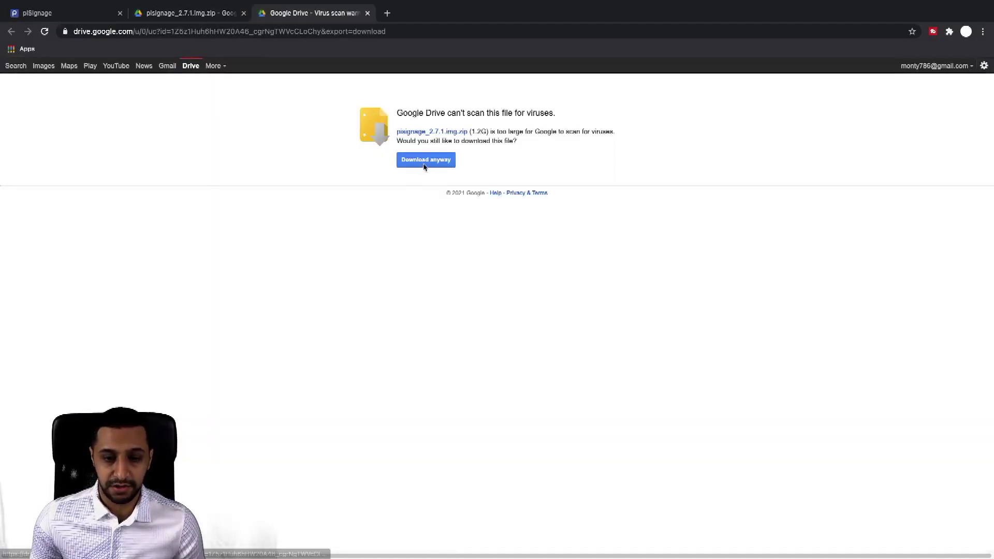
click(429, 163)
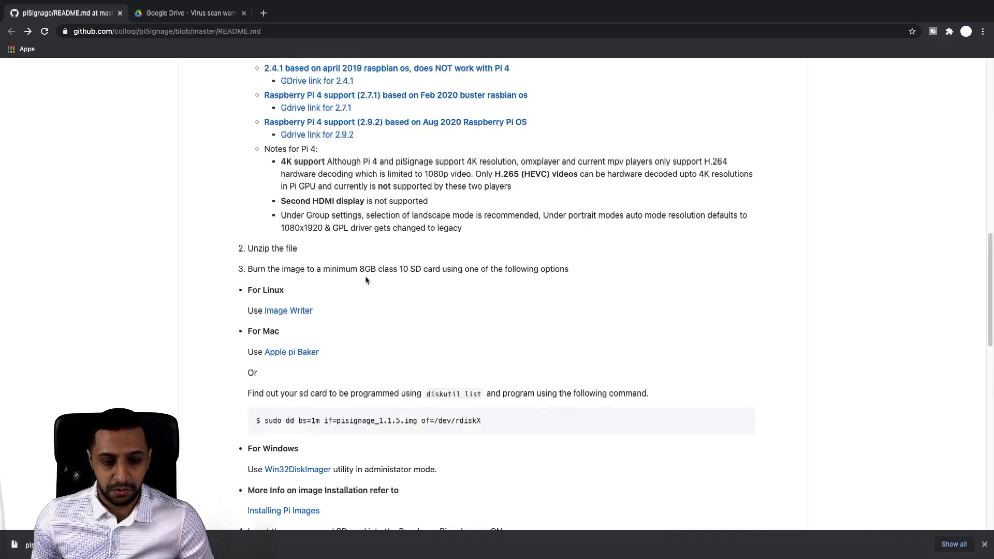
scroll(366, 280, down, 1)
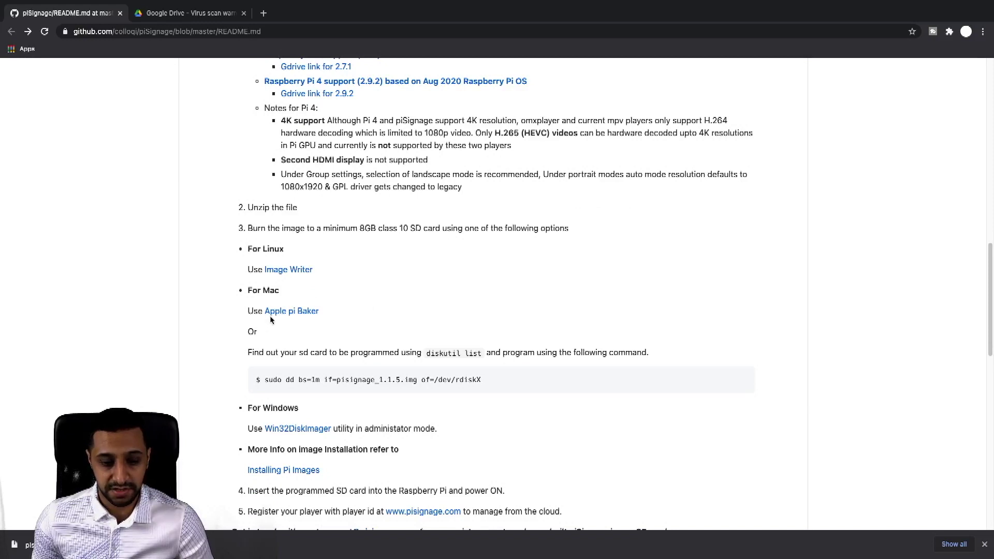
scroll(405, 332, down, 1)
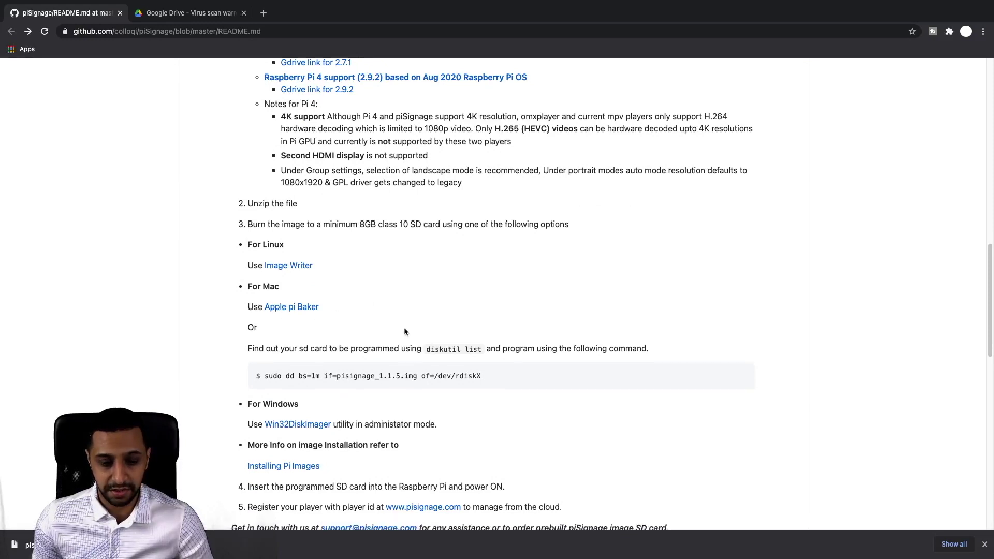
scroll(406, 332, down, 1)
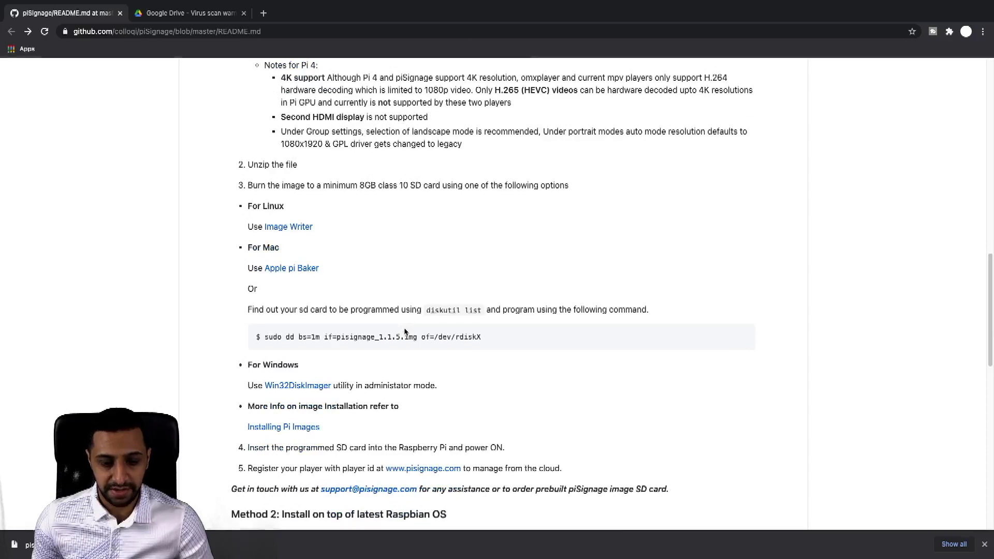
scroll(438, 351, up, 3)
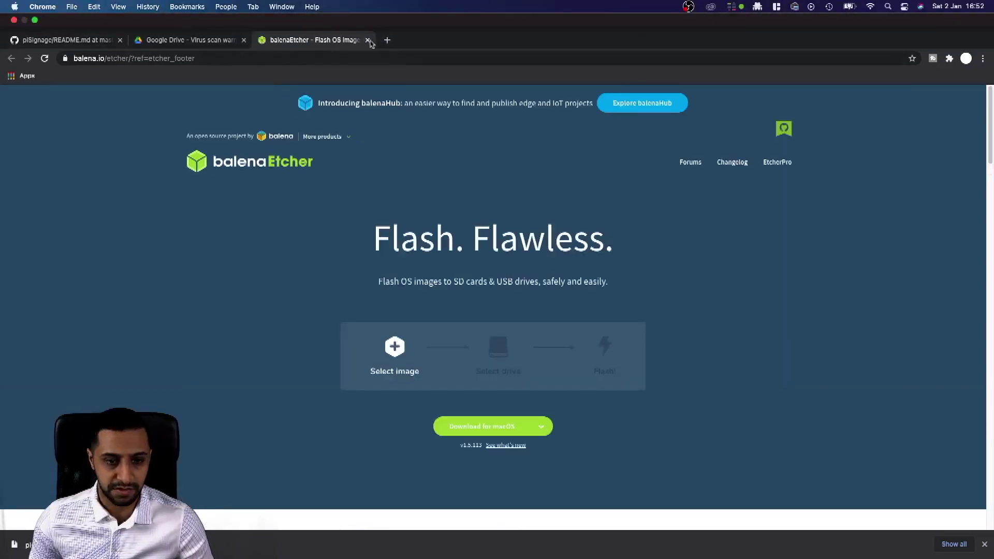
- In balenaEtcher, choose Flash from file with the downloaded pisignage_2.7.1.img image
click(367, 12)
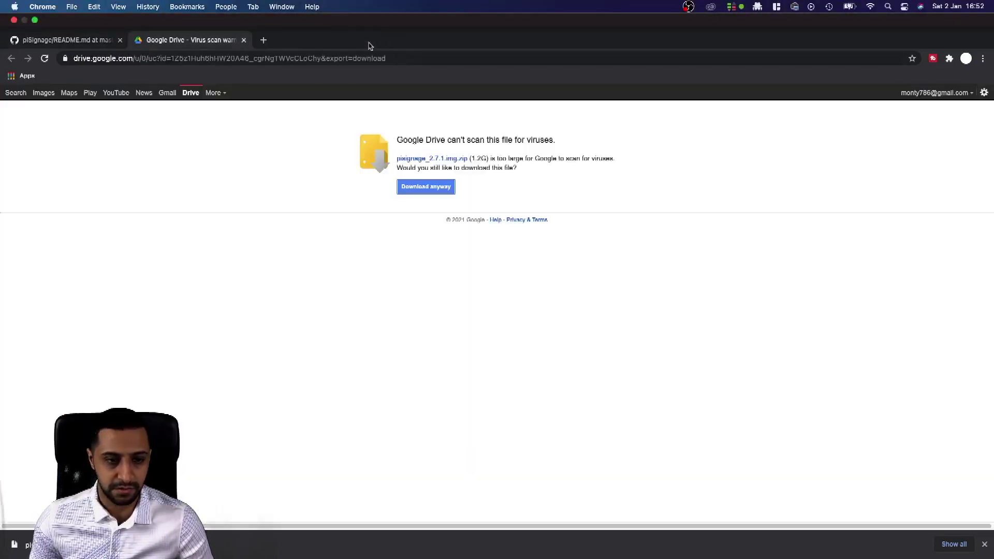
click(35, 22)
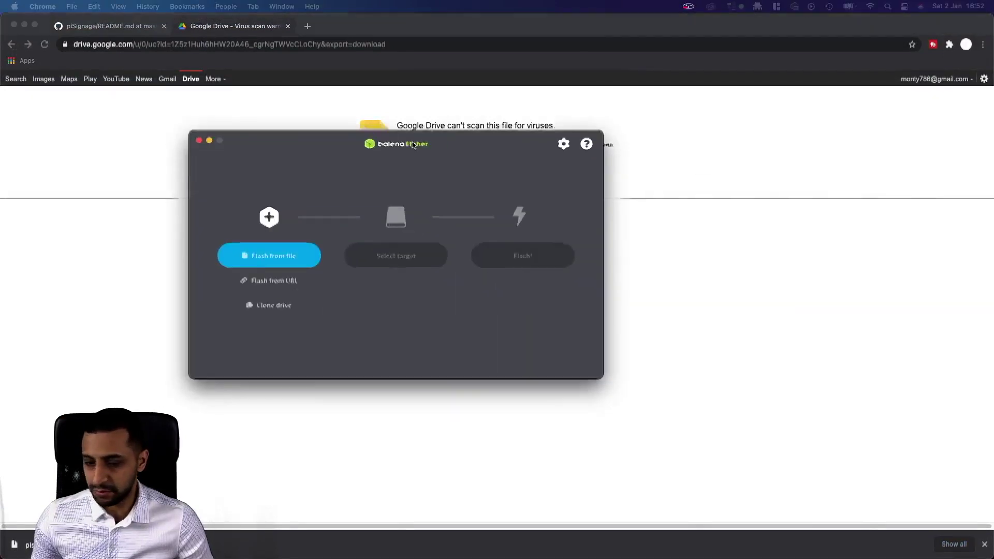
drag(414, 144, 487, 142)
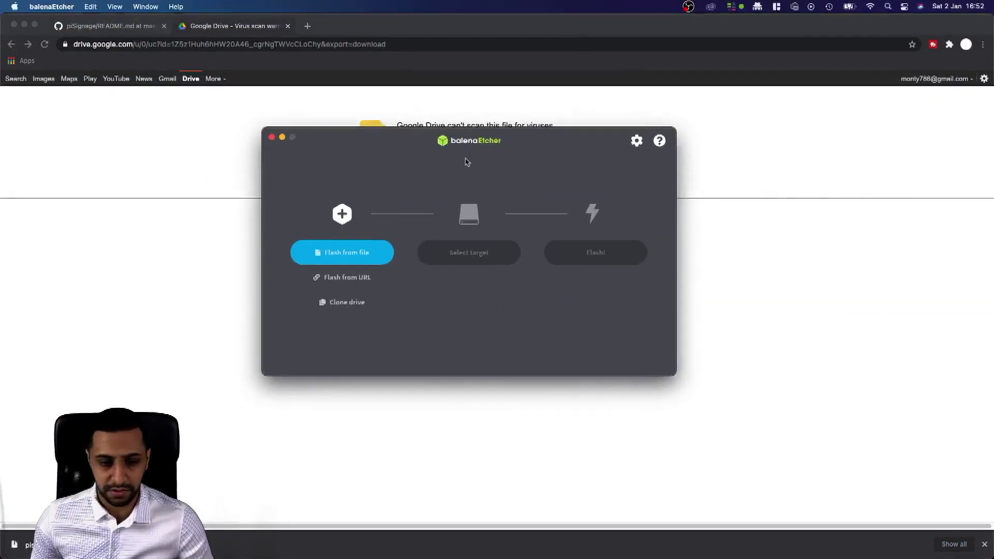
click(347, 259)
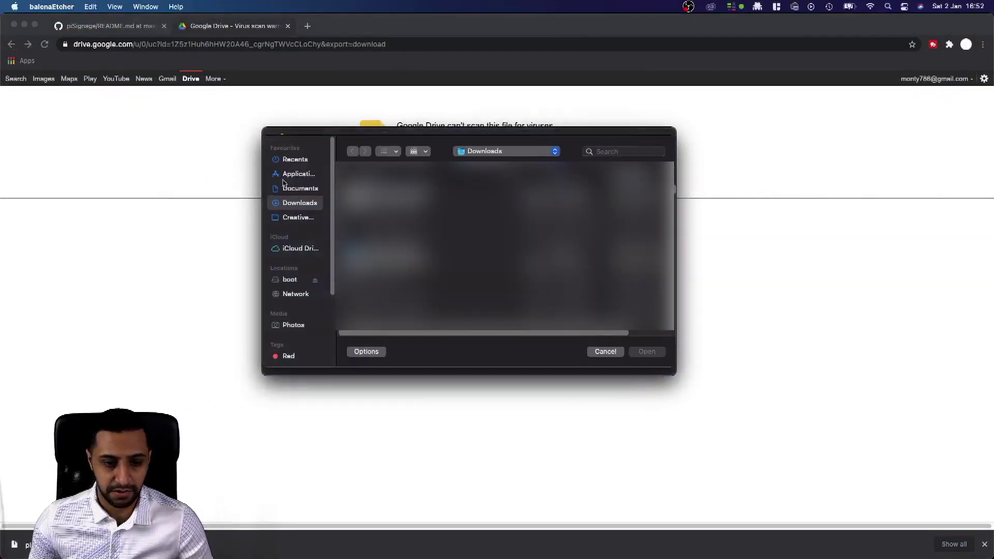
click(393, 189)
click(647, 351)
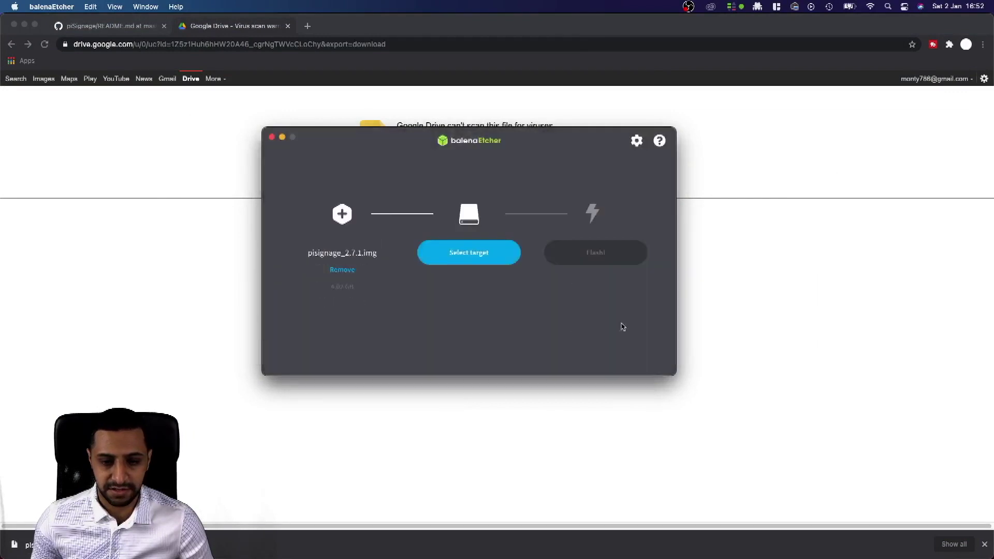
- Select the Generic Mass Storage SD card as target and flash it, authorising with the admin password
click(456, 254)
click(296, 225)
click(544, 350)
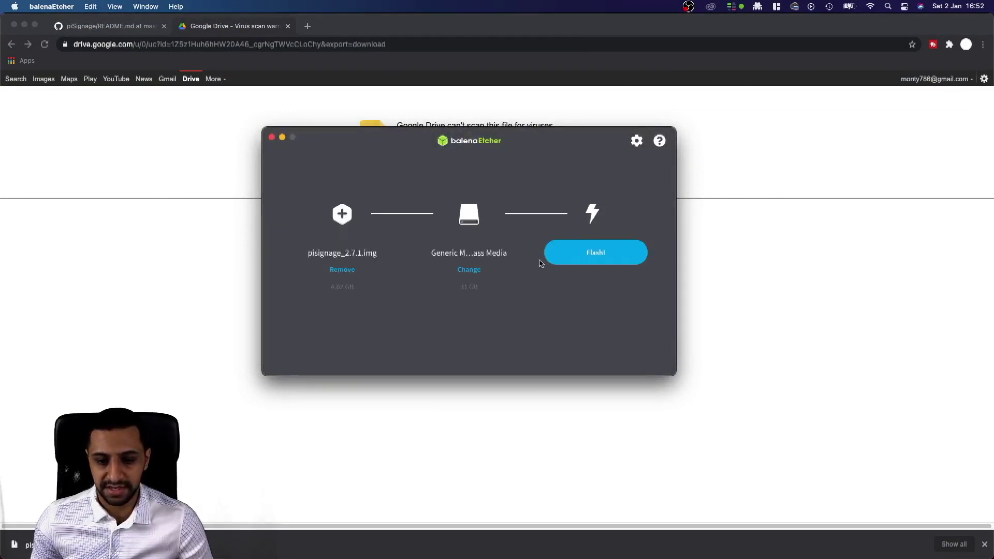
click(599, 258)
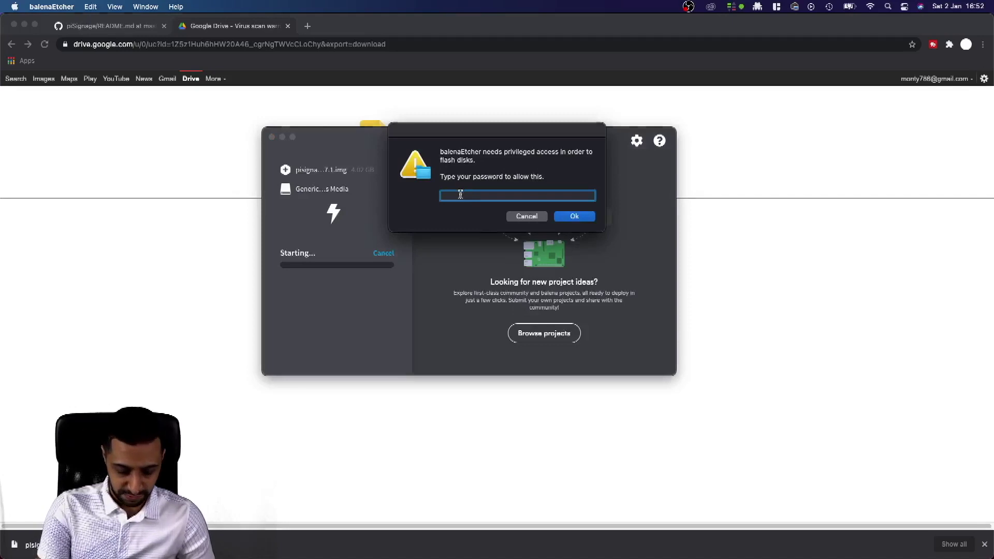
key(Return)
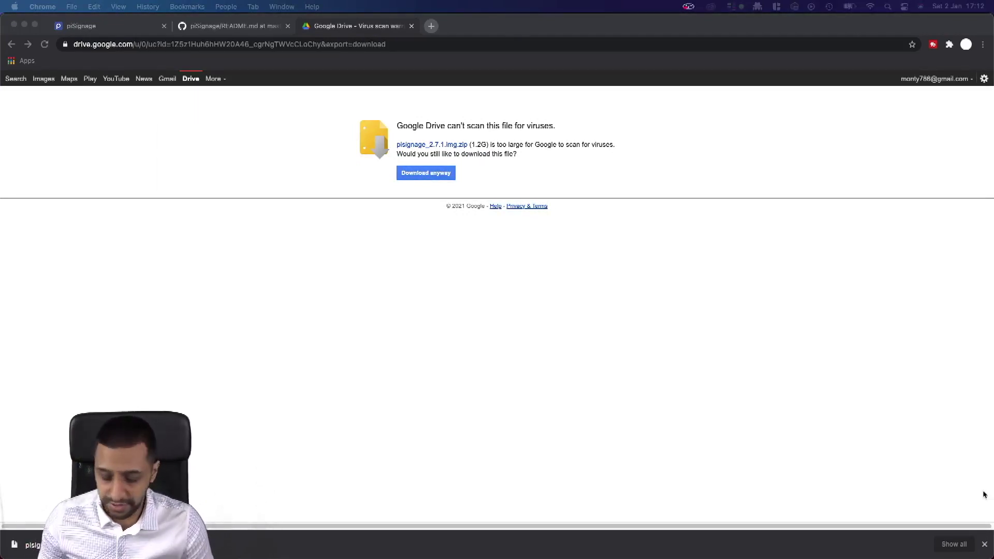
- Launch Terminal and enlarge its text size twice with Cmd+=
key(super+space)
text(terminal)
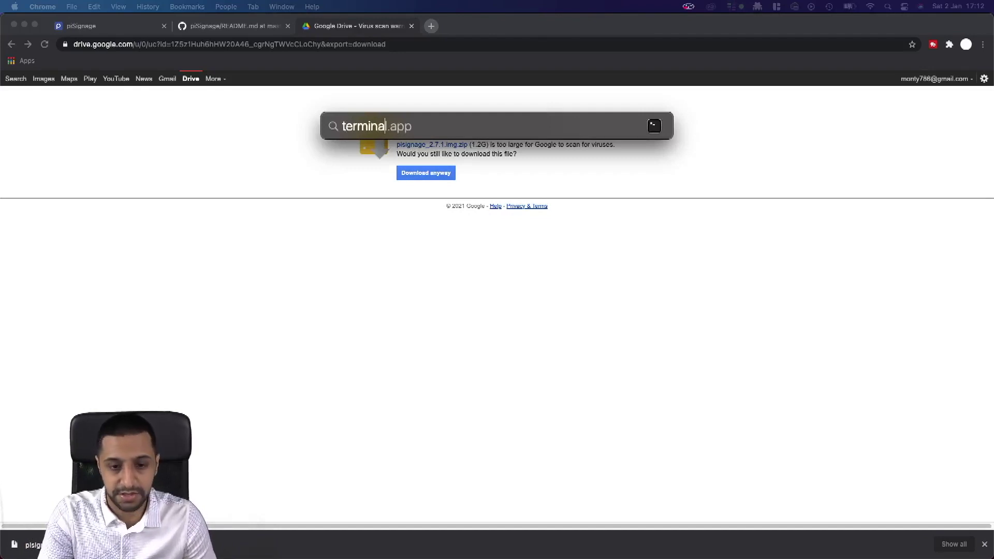
key(Return)
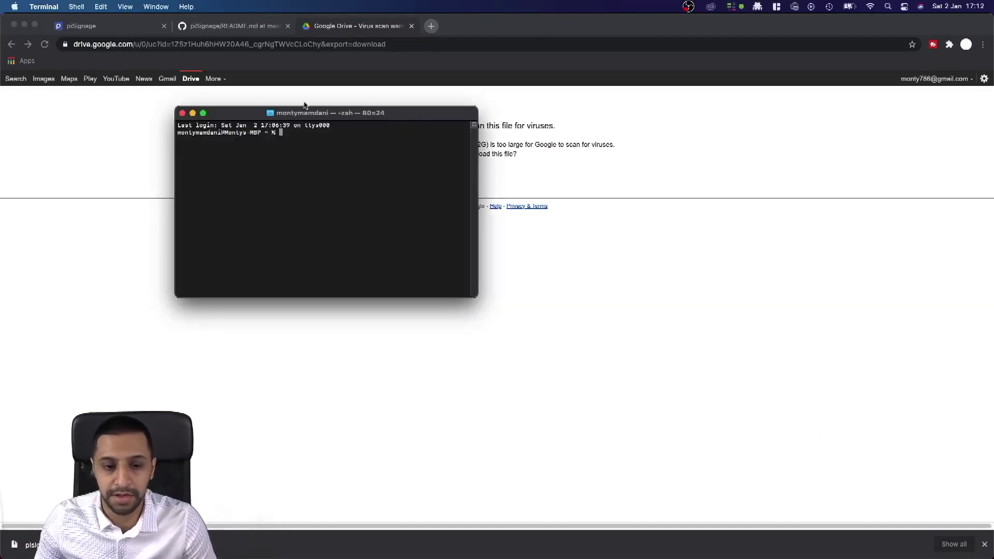
drag(333, 114, 393, 125)
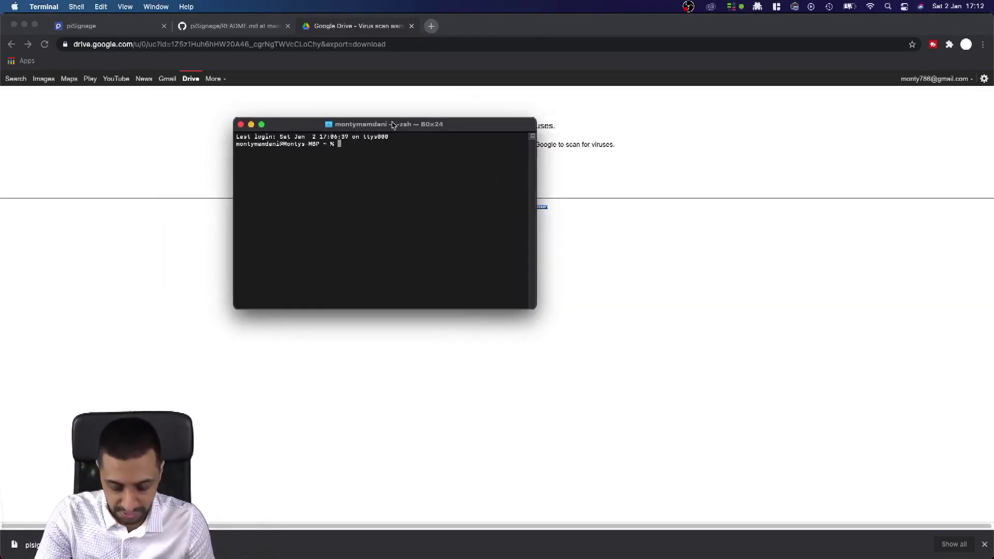
key(super+plus)
key(super+plus)
key(super+plus)
key(super+plus)
key(super+plus)
key(super+plus)
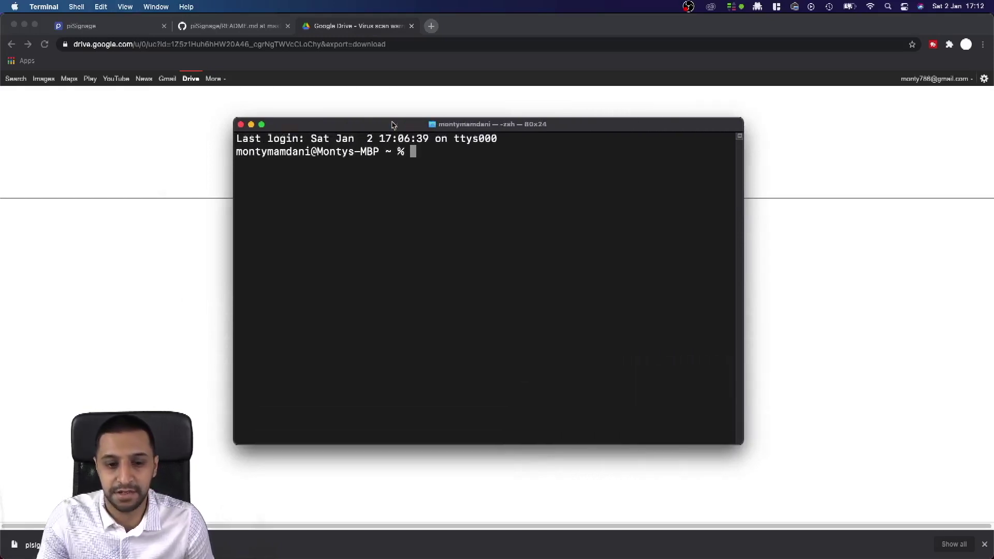
key(super+plus)
key(super+plus)
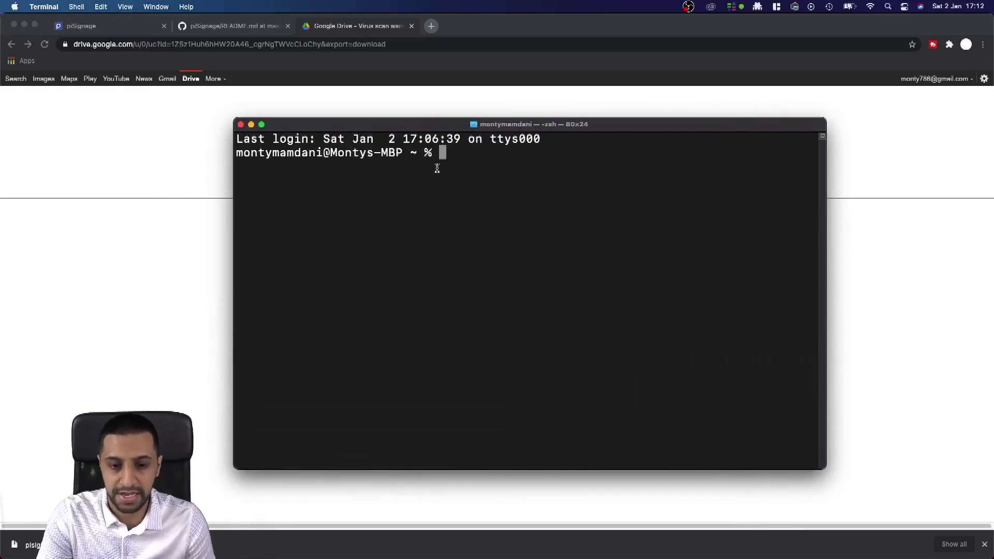
drag(451, 129, 411, 133)
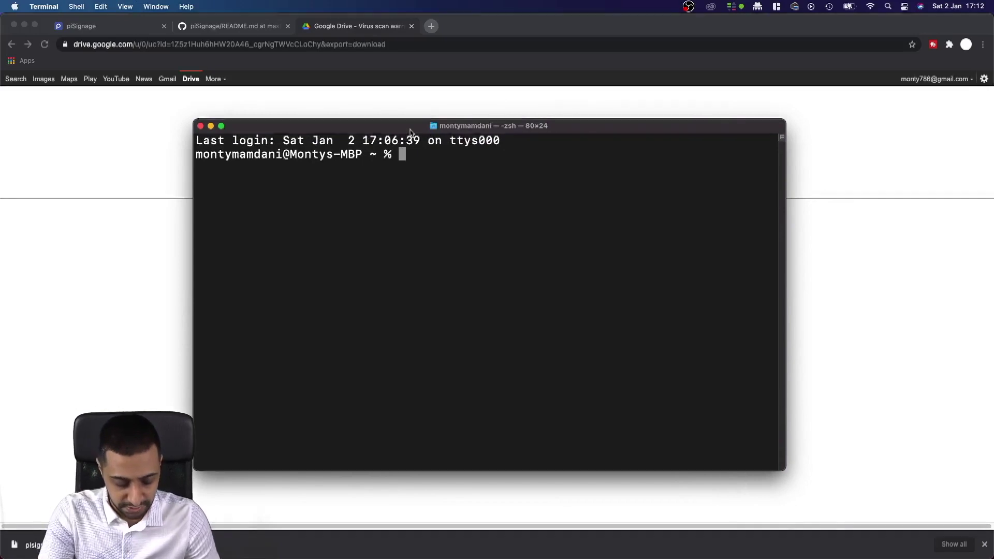
text(ss)
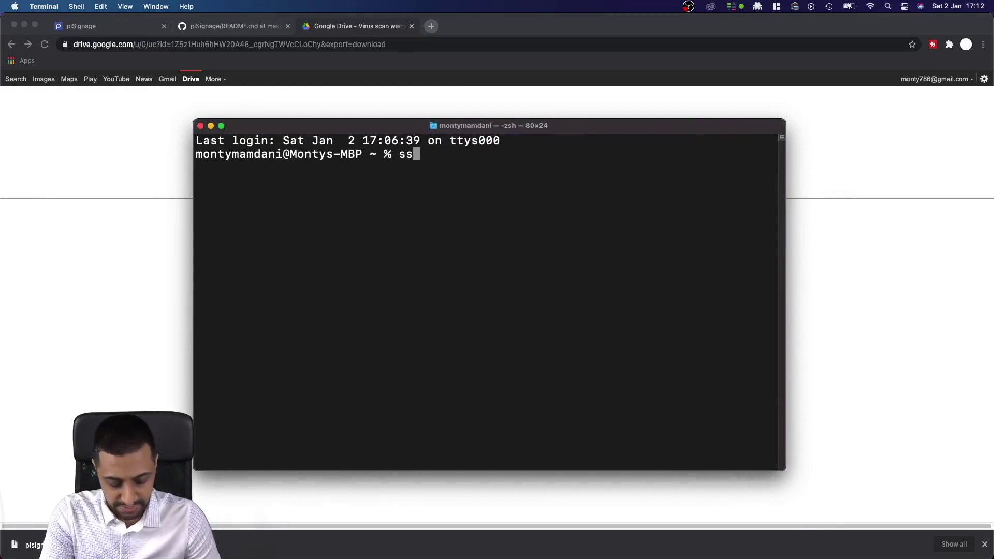
text(h pi@10.1.1.184)
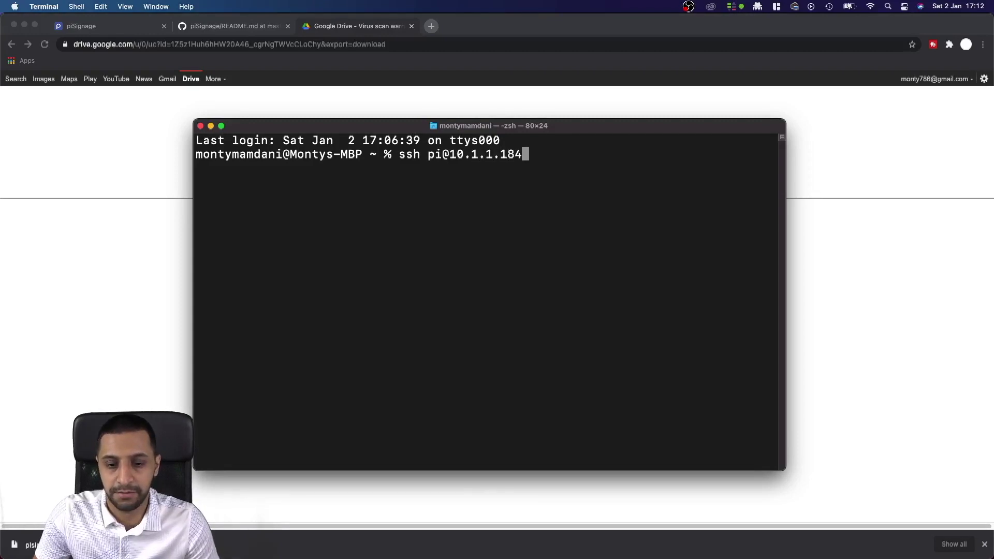
key(Return)
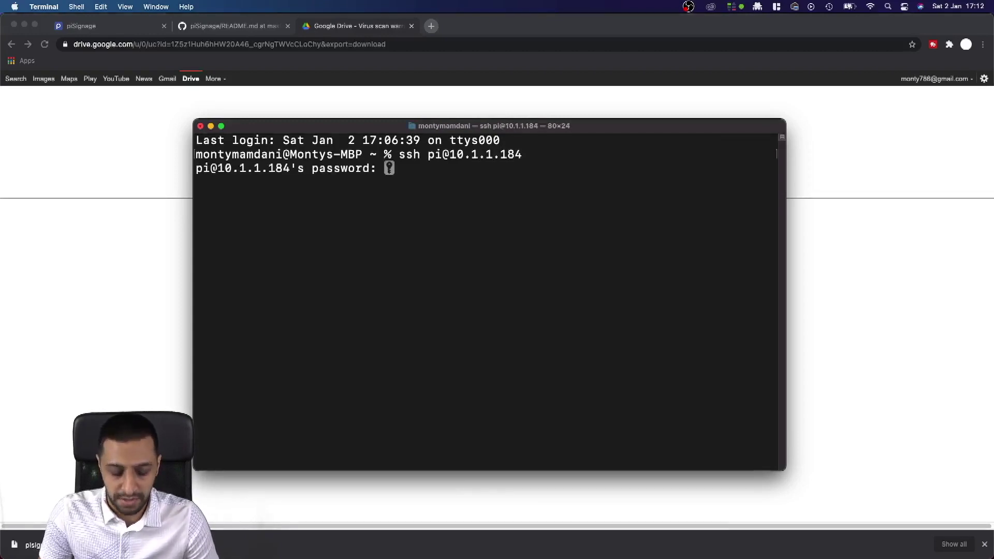
key(Return)
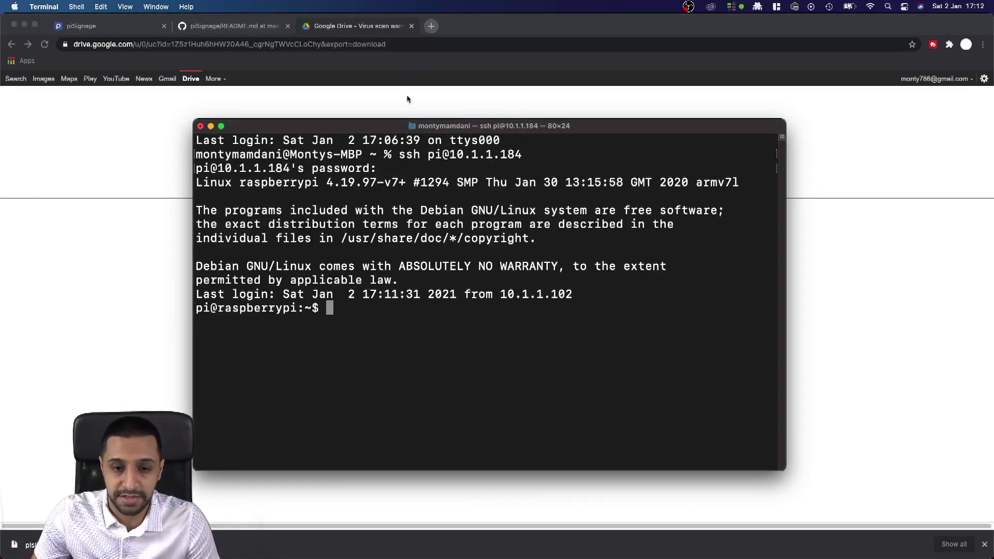
- Load the player dashboard at 10.1.1.184:8000 in a new tab and open its Settings page
click(449, 36)
click(431, 26)
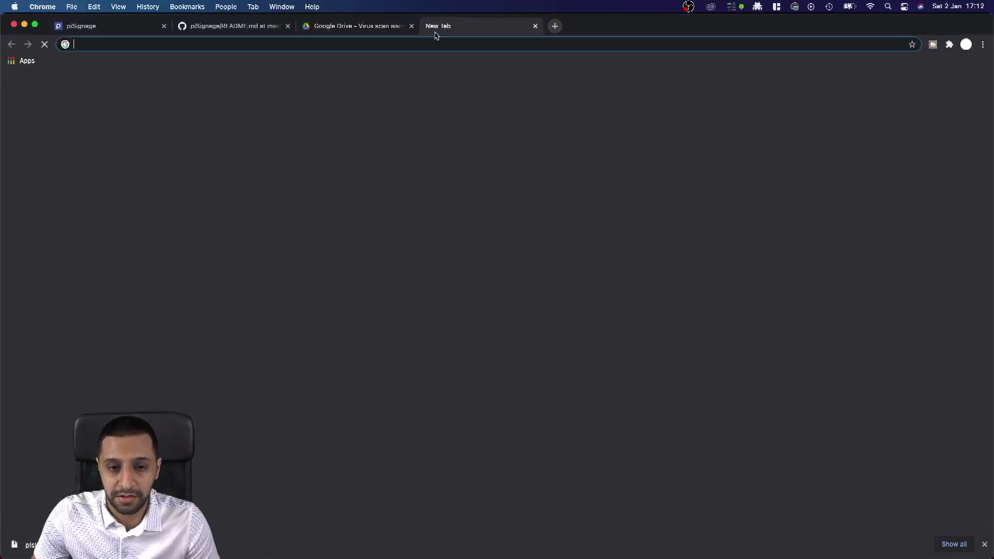
text(10.1)
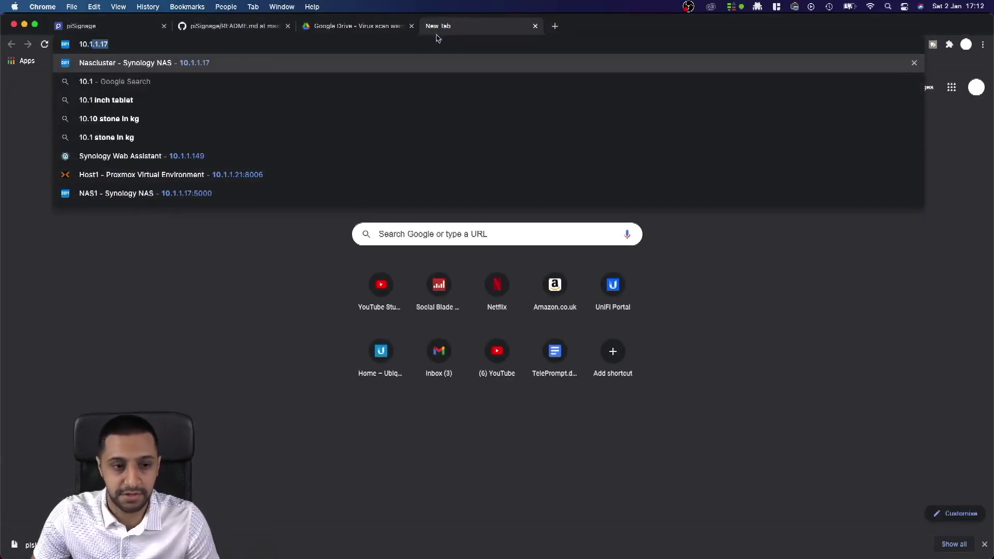
text(.1.184:8000)
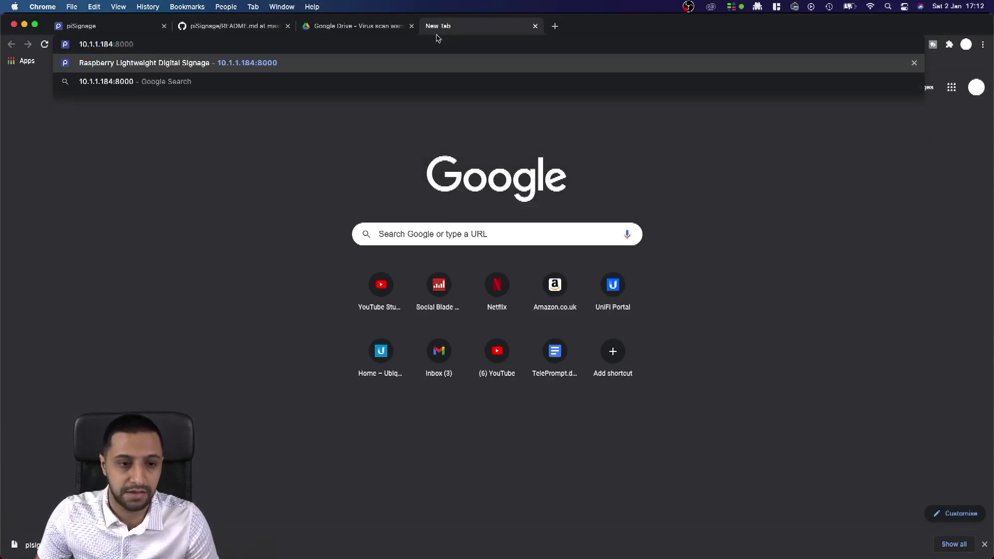
key(Return)
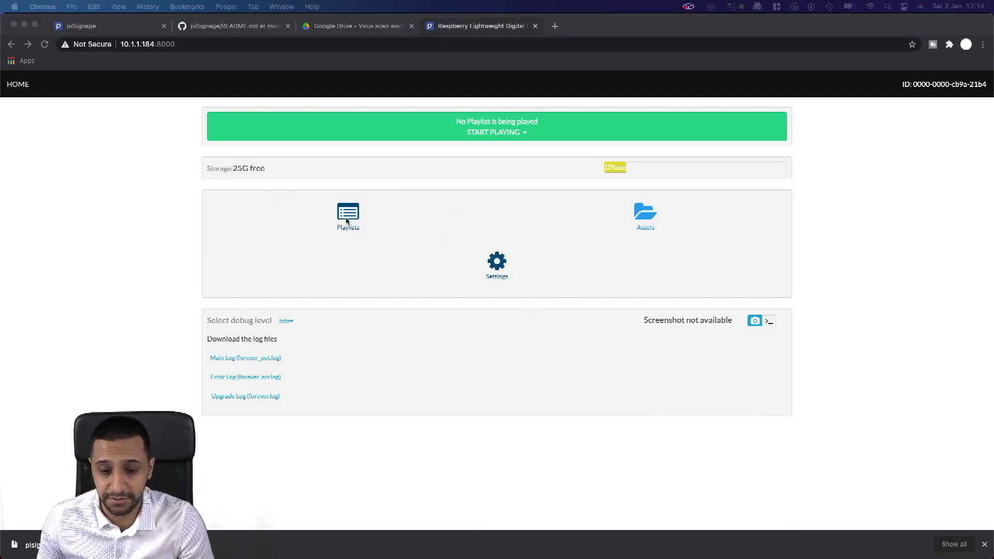
click(500, 265)
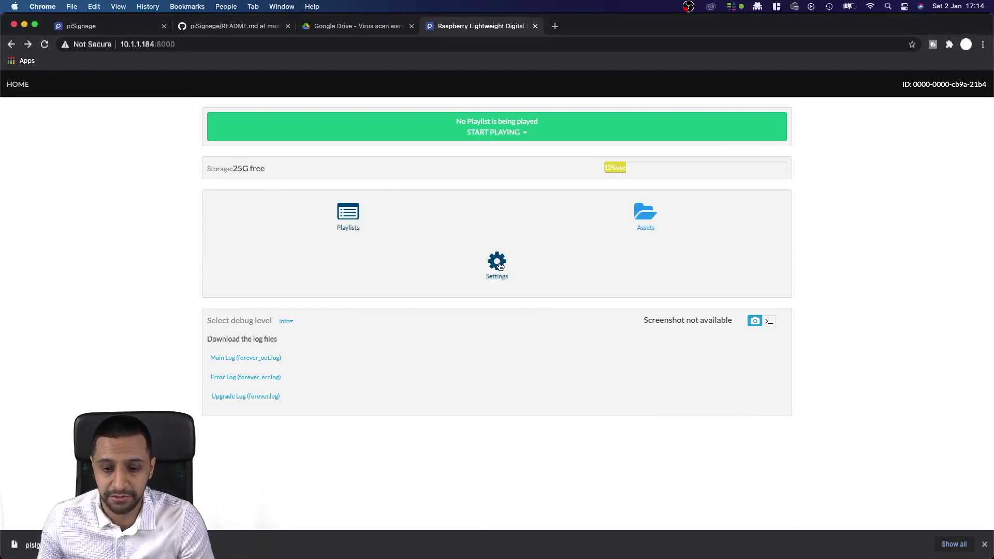
click(498, 264)
- Set the Player Name to IWStudio and save it
click(393, 156)
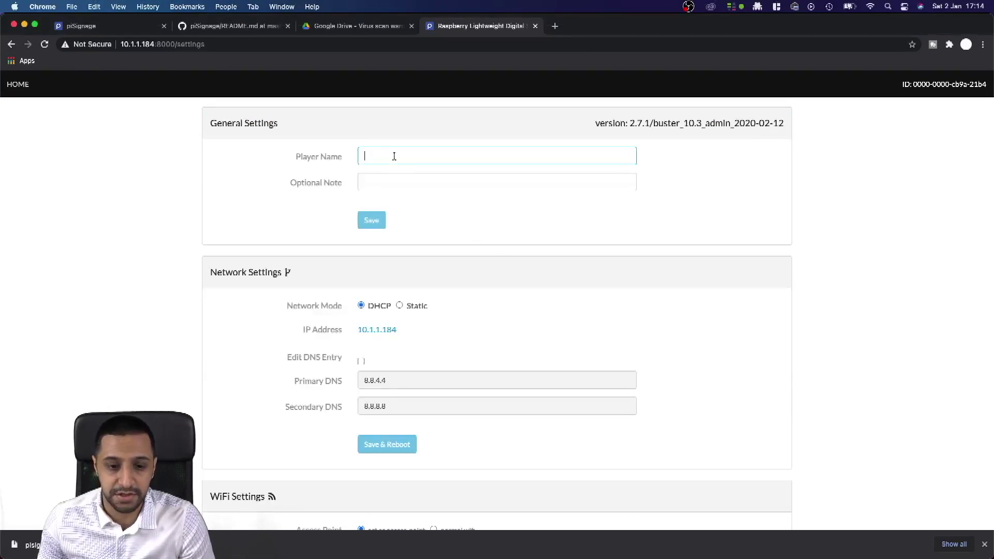
text(IWStudio)
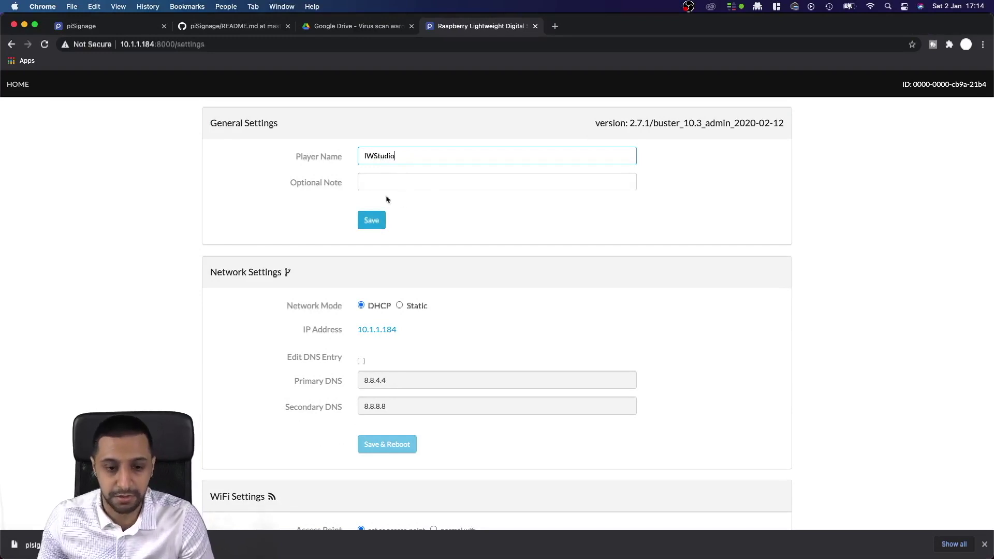
click(374, 222)
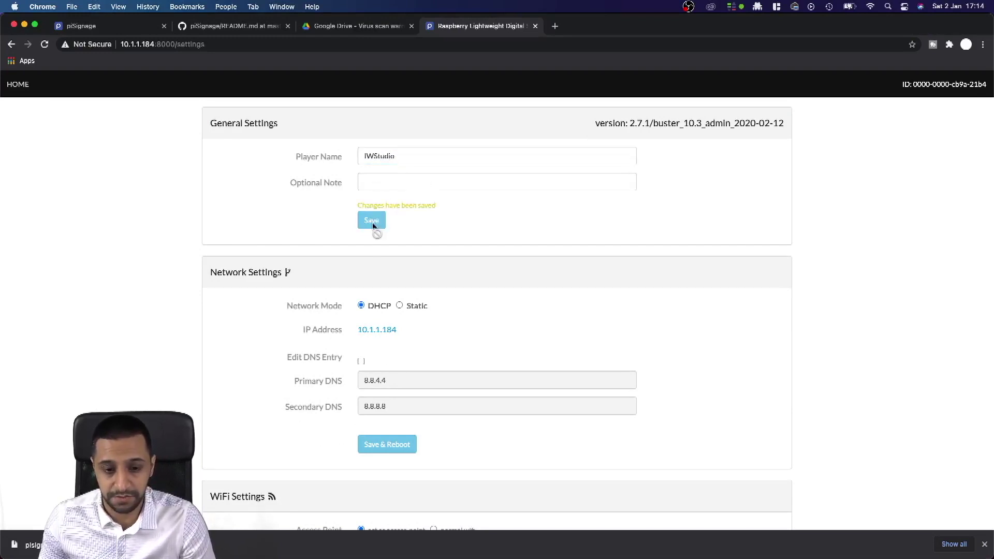
- Switch networking to Static with IP 10.1.1.42, netmask 24, gateway and primary DNS 10.1.1.1
click(400, 306)
drag(399, 328, 357, 329)
key(super+c)
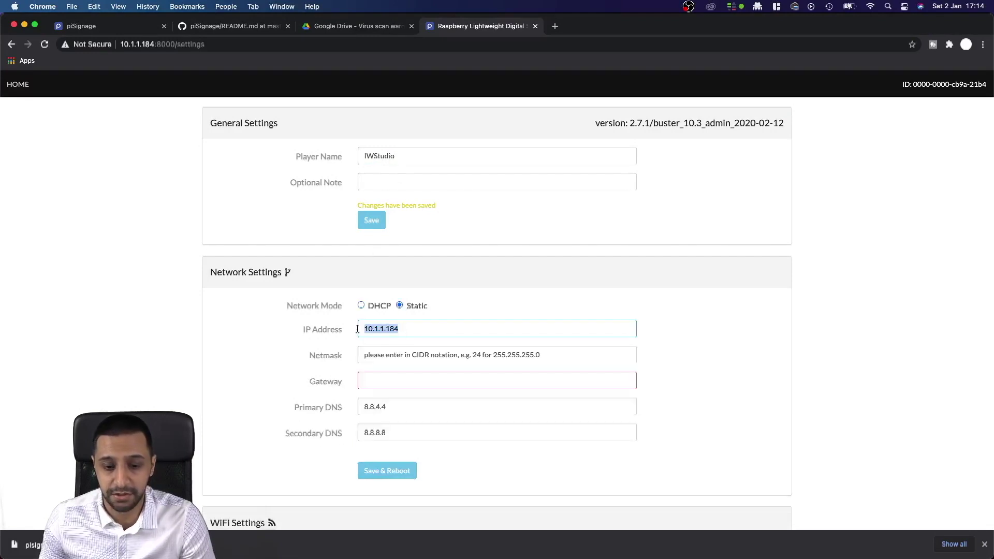
text(10.1.1)
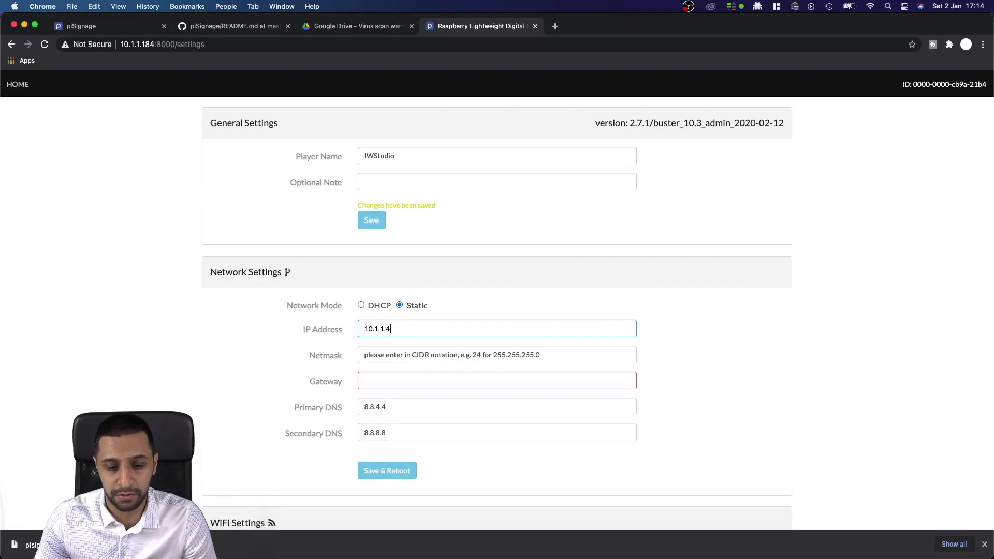
key(Tab)
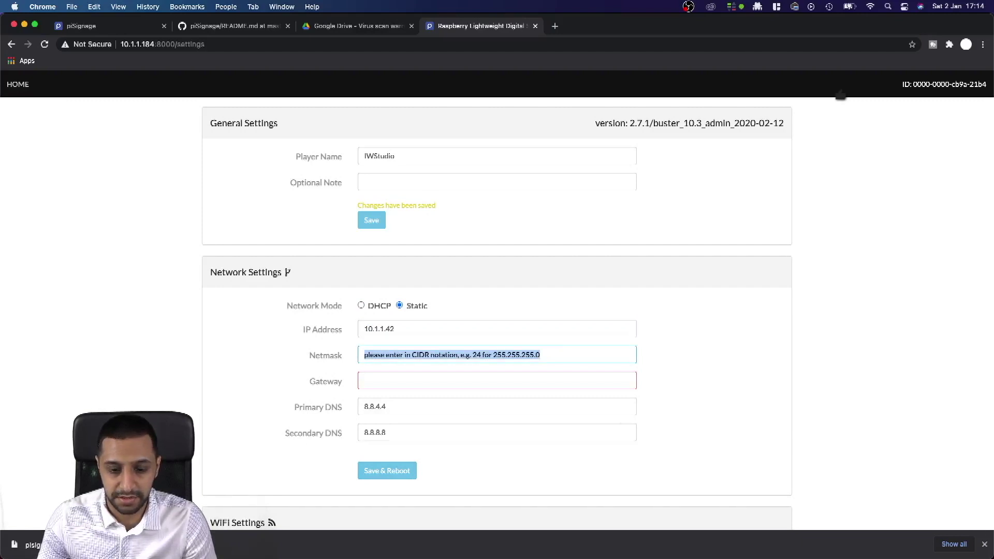
text(25)
key(BackSpace)
text(4)
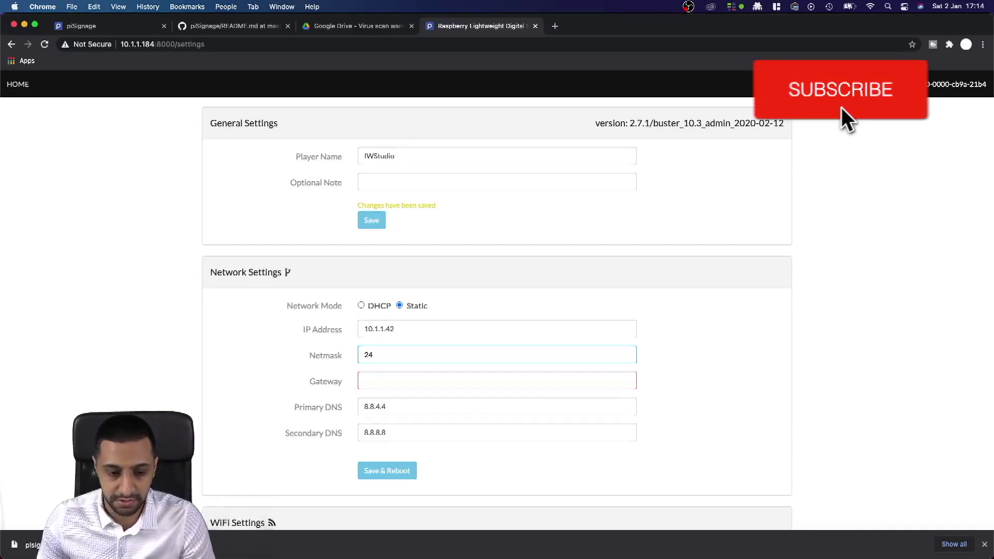
click(392, 383)
text(10.1.1.1)
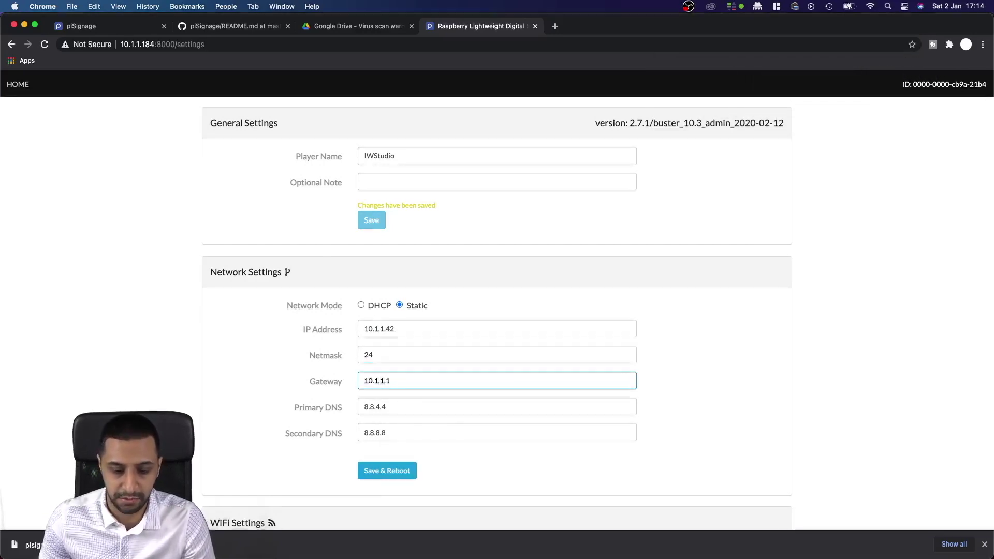
click(392, 407)
drag(403, 381, 350, 409)
key(super+v)
click(723, 414)
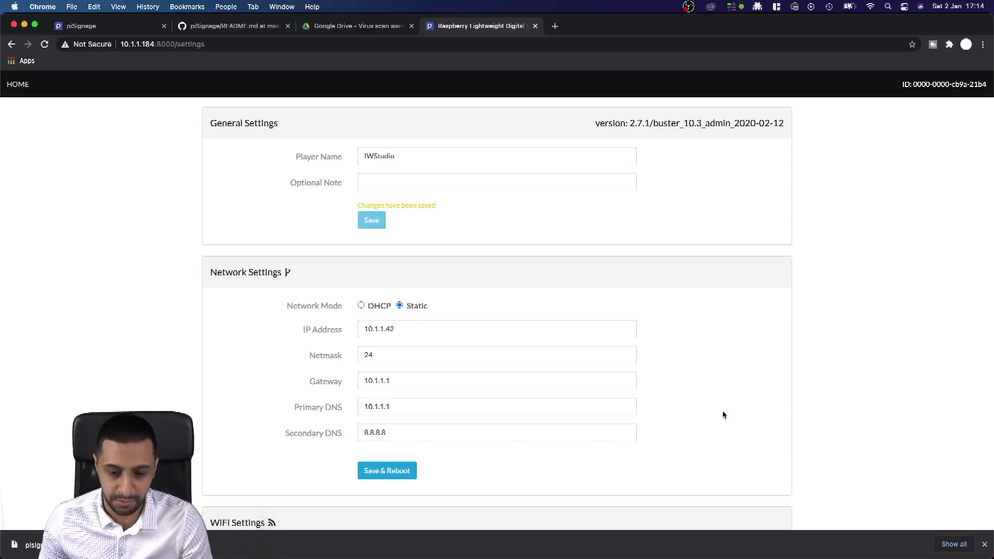
- Apply the network settings with Save & Reboot
scroll(507, 437, down, 6)
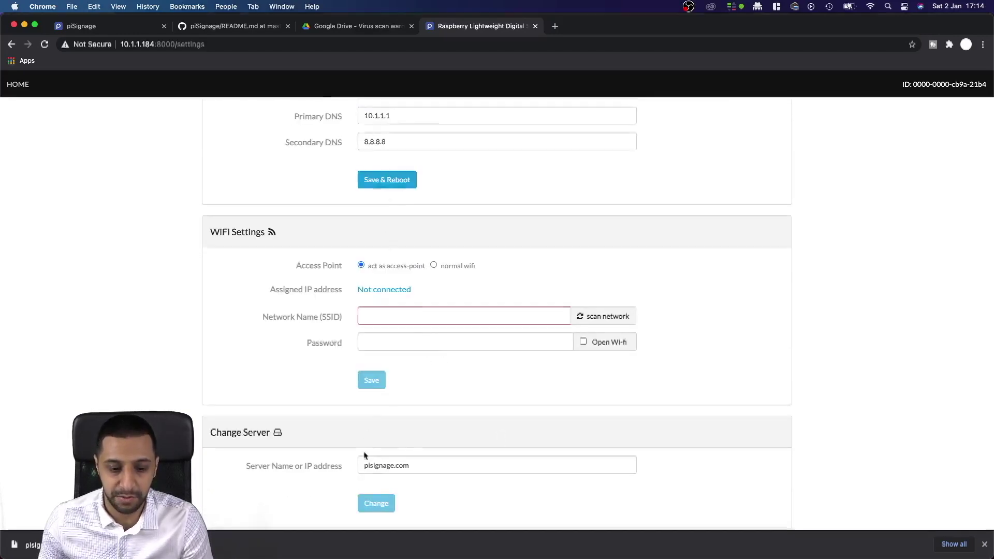
scroll(422, 462, down, 3)
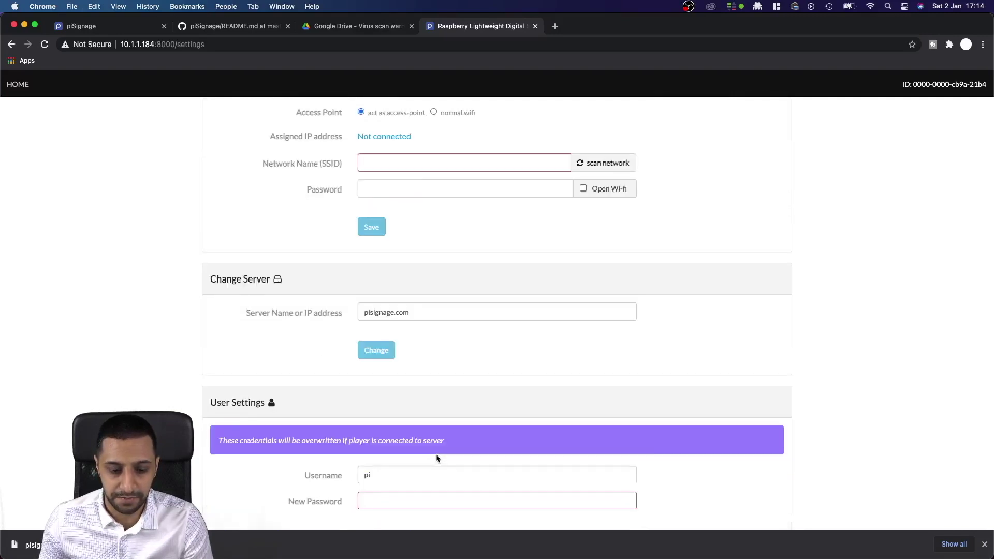
scroll(437, 457, down, 2)
scroll(394, 444, down, 4)
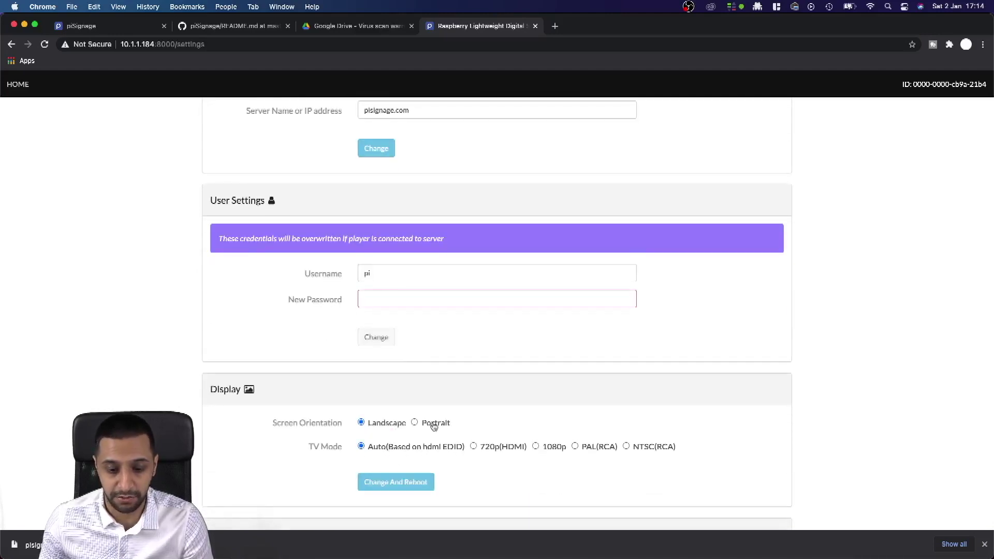
scroll(432, 425, down, 10)
click(393, 285)
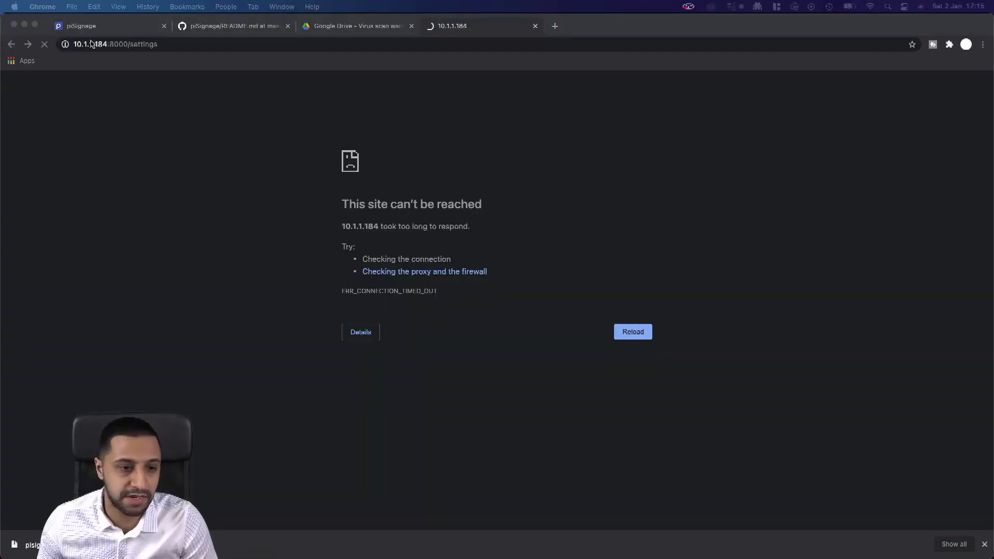
- Reload the player dashboard at its new IP address and sign in as user pi, declining password saving
click(103, 45)
double_click(104, 46)
click(106, 44)
key(BackSpace)
key(BackSpace)
key(BackSpace)
text(43)
key(Return)
text(pi)
key(Tab)
text(pi)
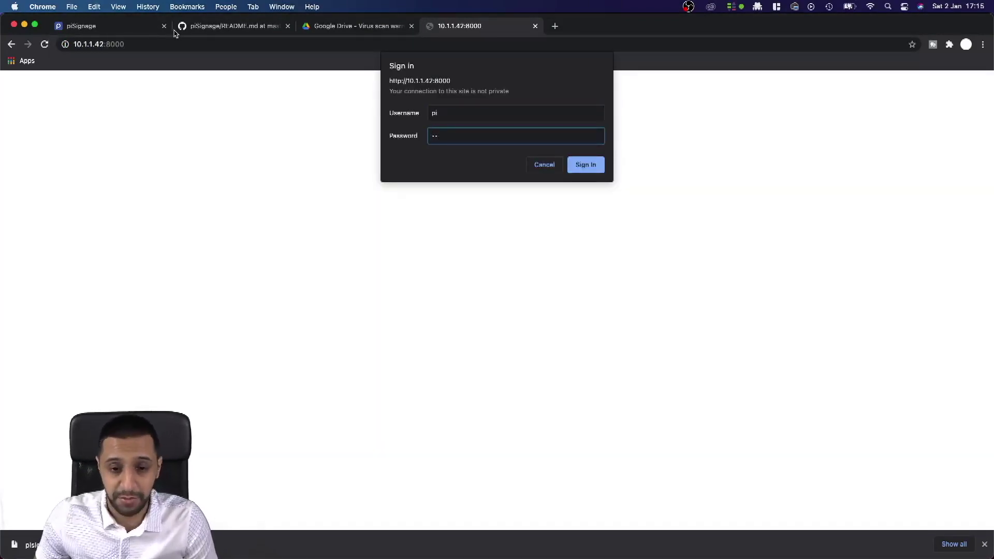
click(588, 168)
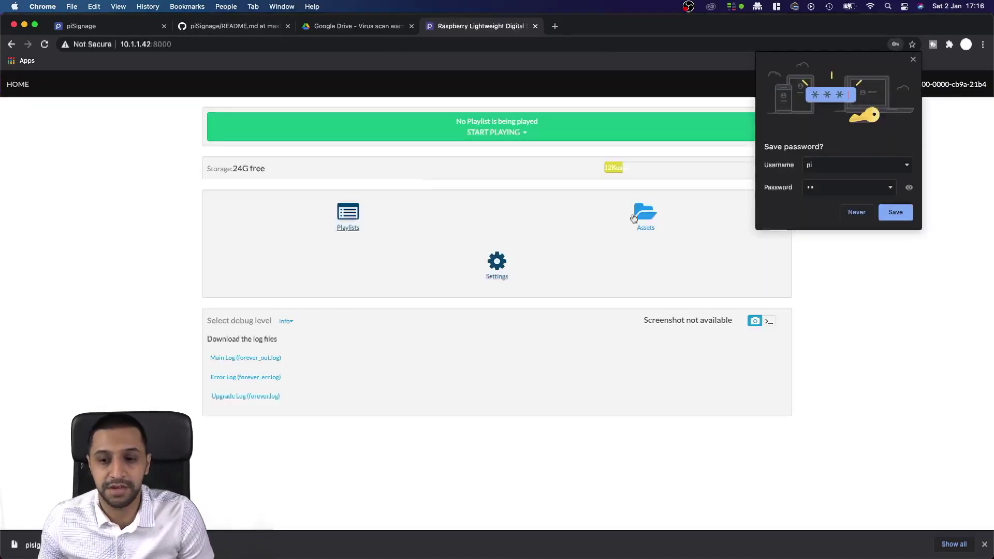
click(852, 213)
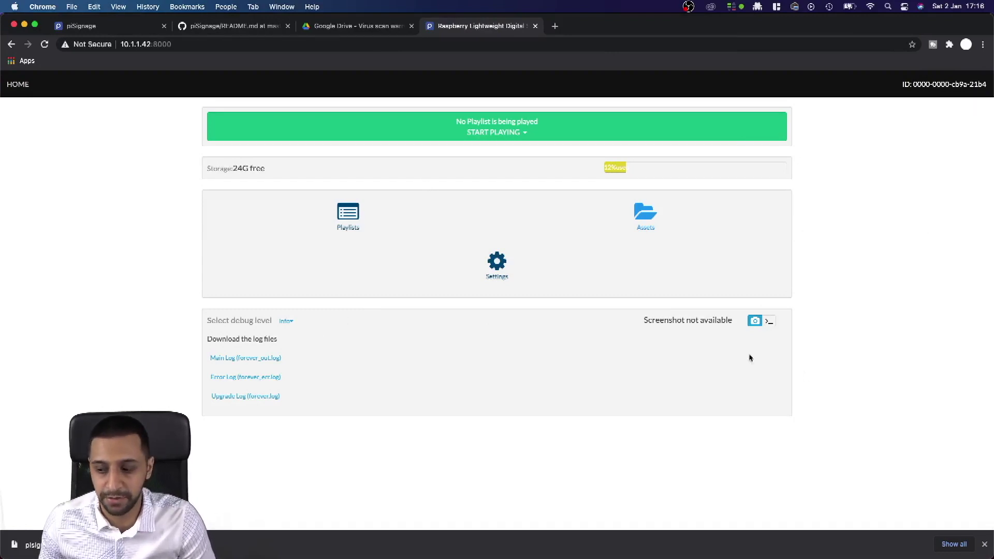
- Switch to the cloud Registered Players tab and close the README and Google Drive warning tabs
click(108, 27)
click(287, 26)
click(287, 26)
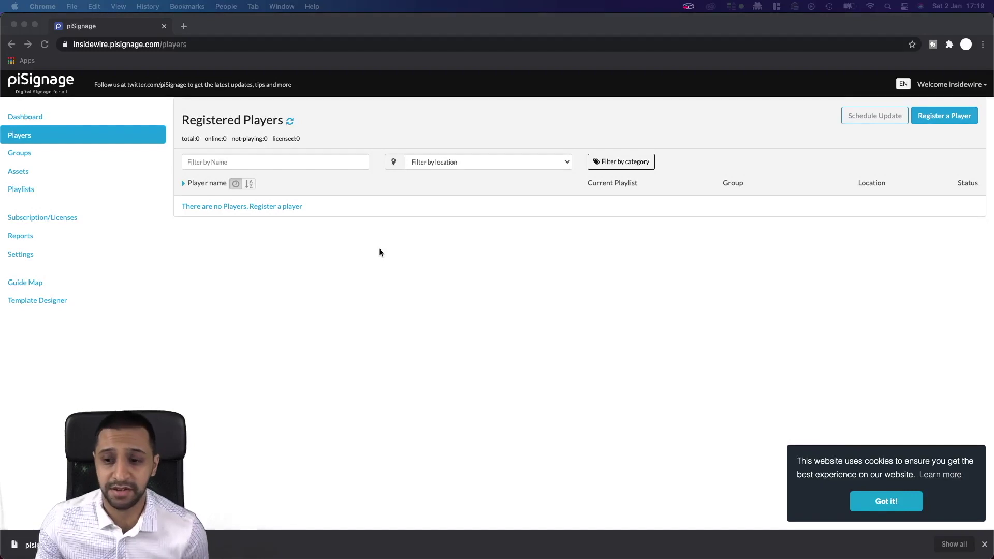
click(461, 257)
key(super+space)
text(termina)
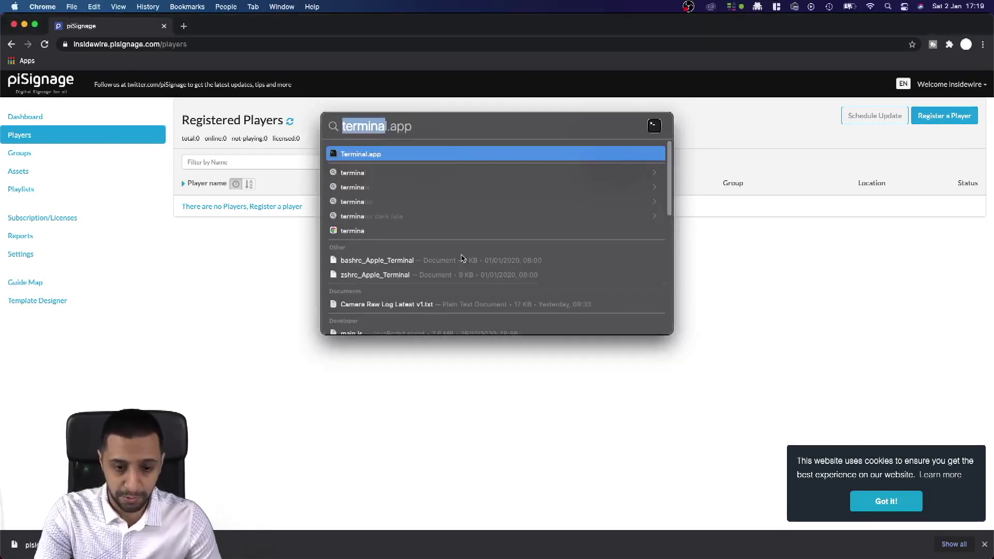
key(Return)
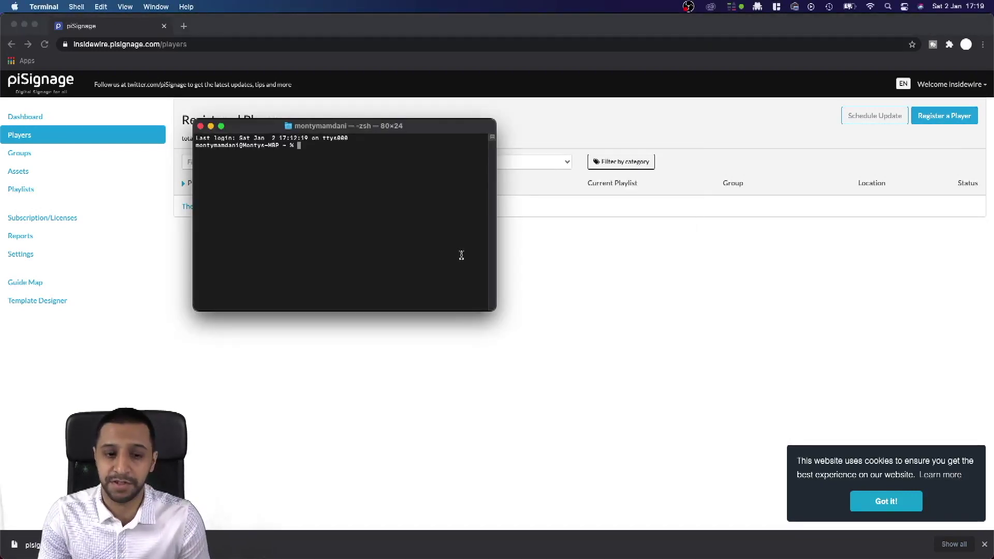
key(super+plus)
key(super+plus)
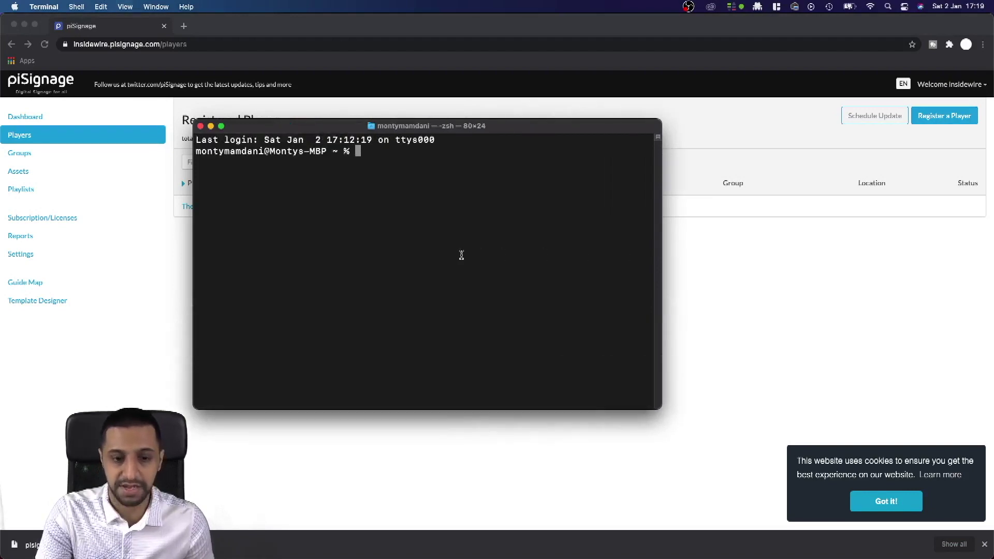
key(super+plus)
text(ssh pi@)
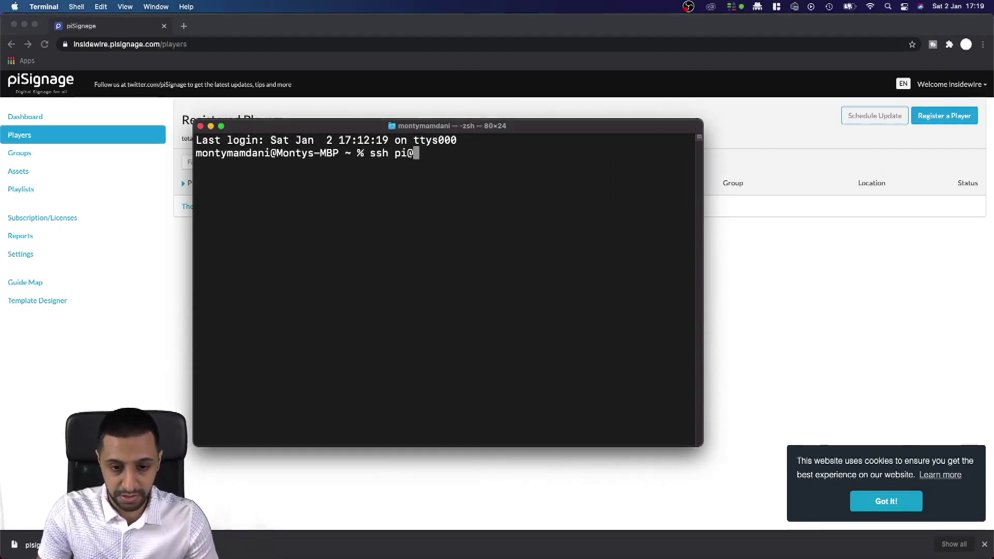
text(10.1.1.42)
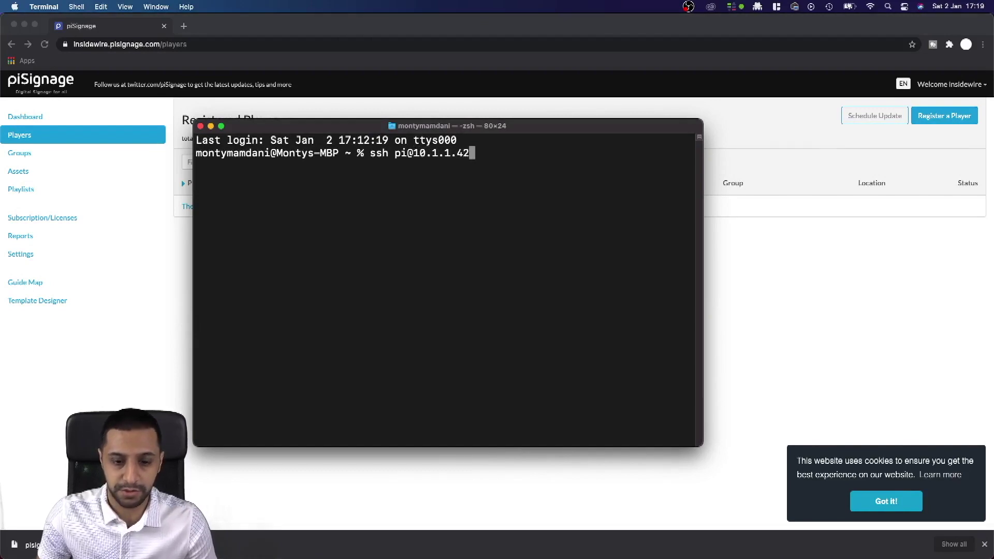
key(Return)
key(Return)
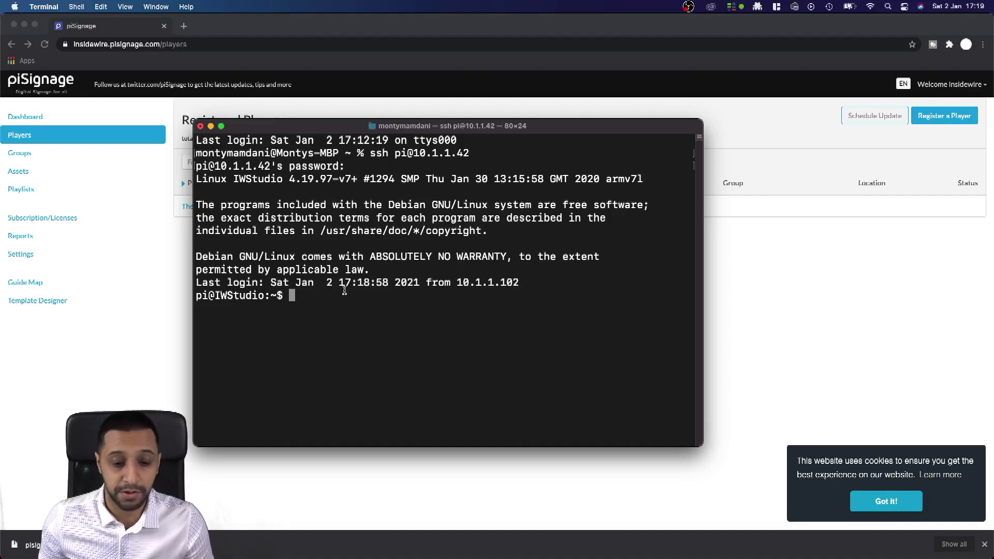
- Run the pasted cpuinfo Serial command, select the printed serial, and return to the browser
right_click(322, 299)
click(351, 315)
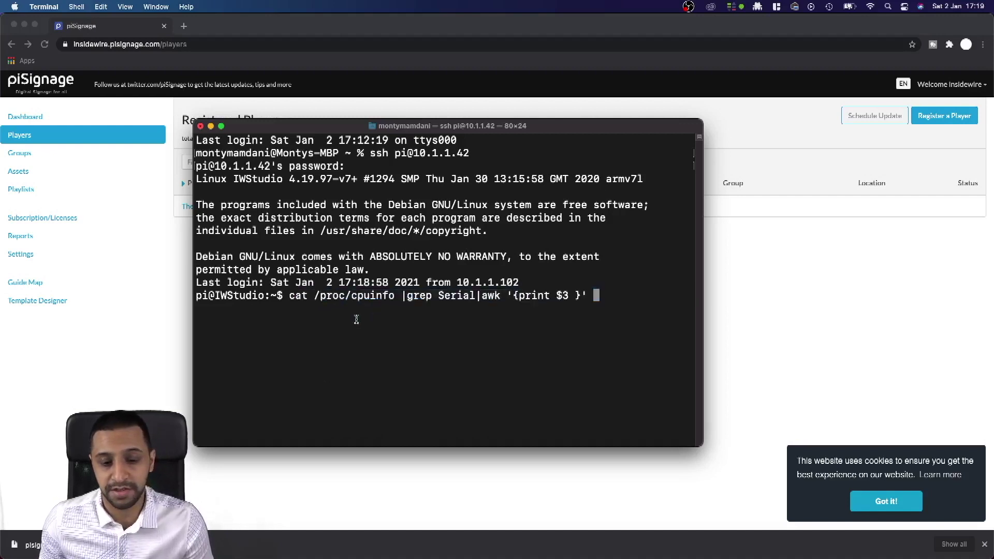
key(Return)
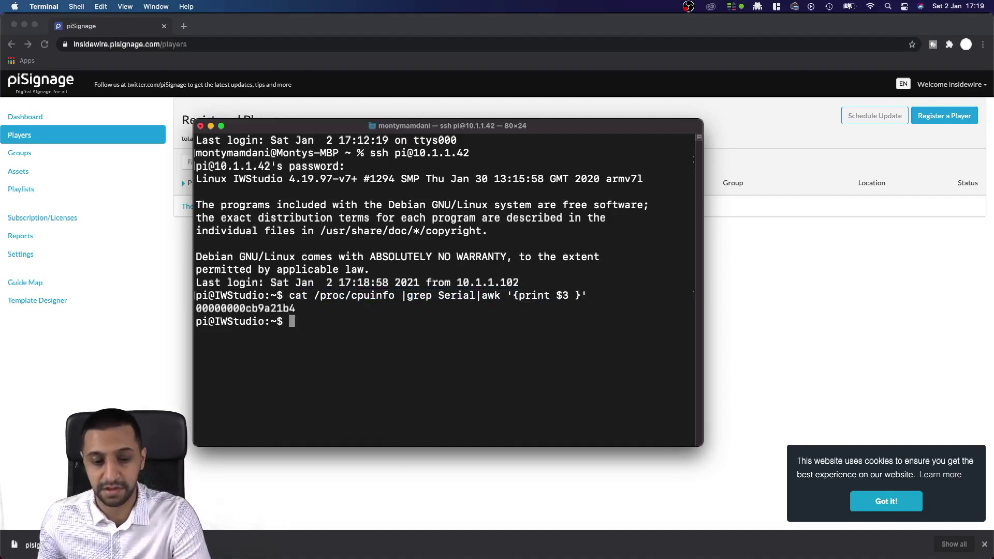
drag(295, 309, 195, 311)
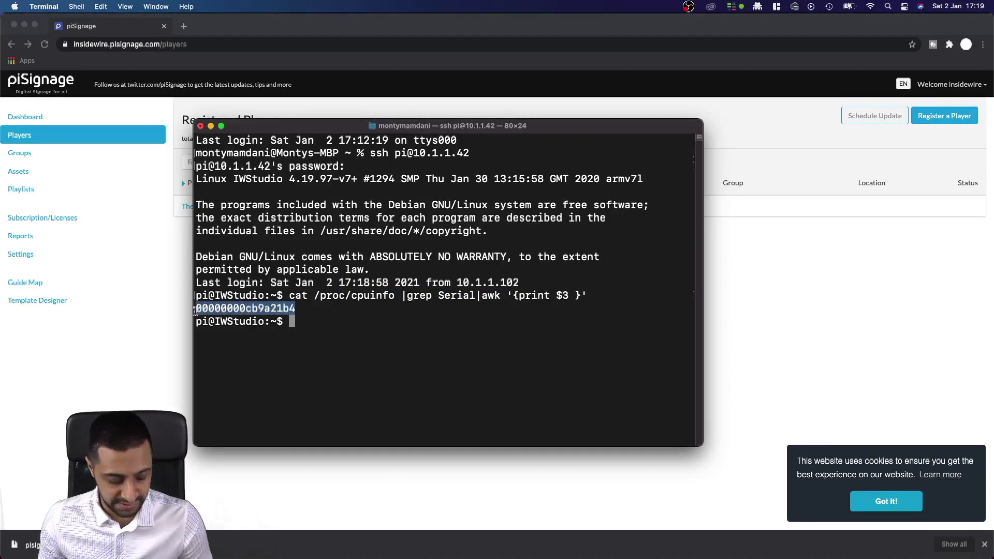
click(176, 283)
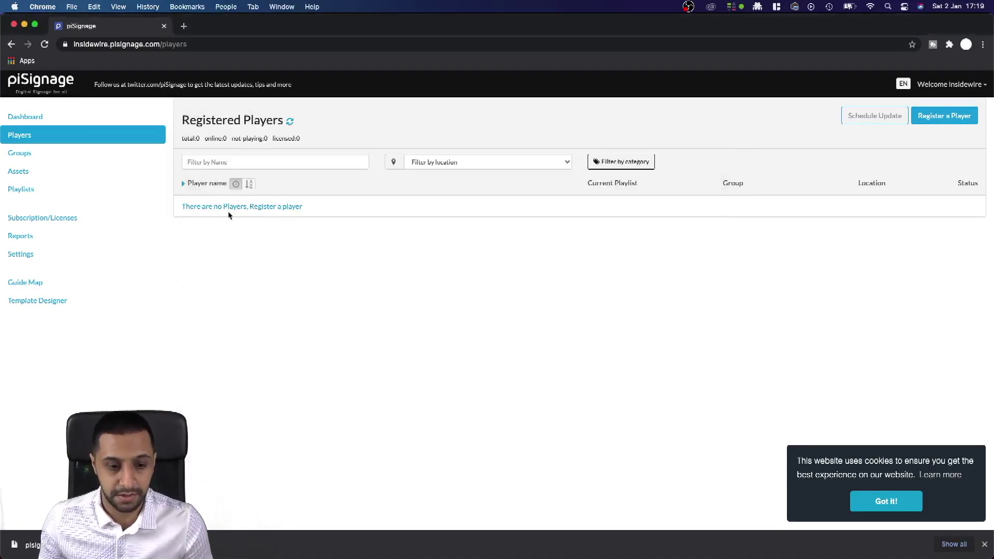
- Register the pasted player ID in the default group, named Studio, with location My house
click(272, 207)
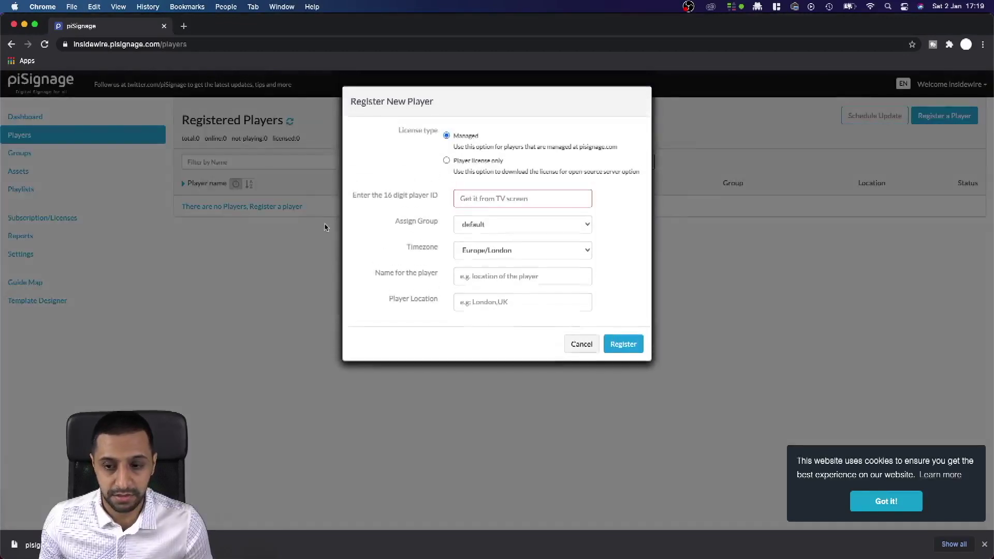
click(493, 202)
text(0000-0000-cb9a-21b4)
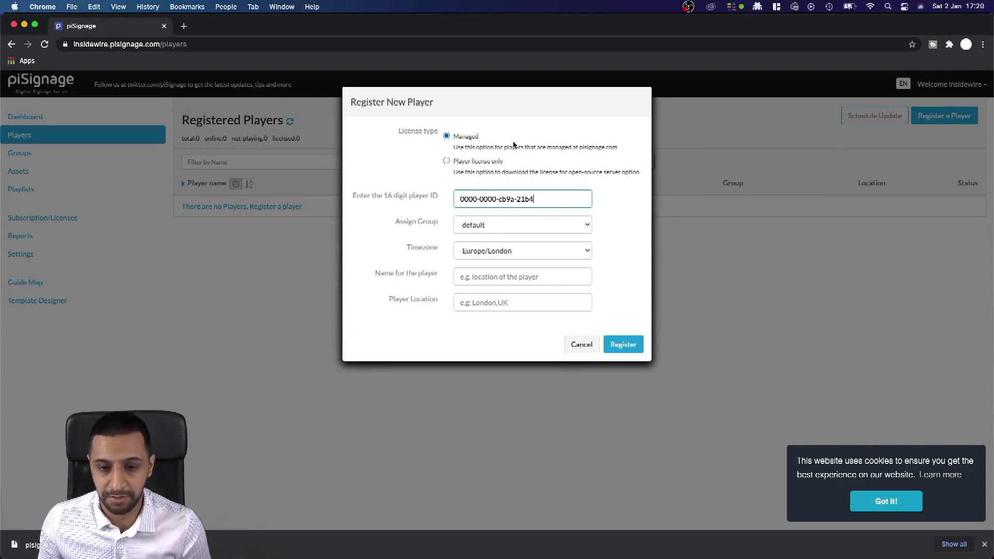
click(500, 224)
click(499, 224)
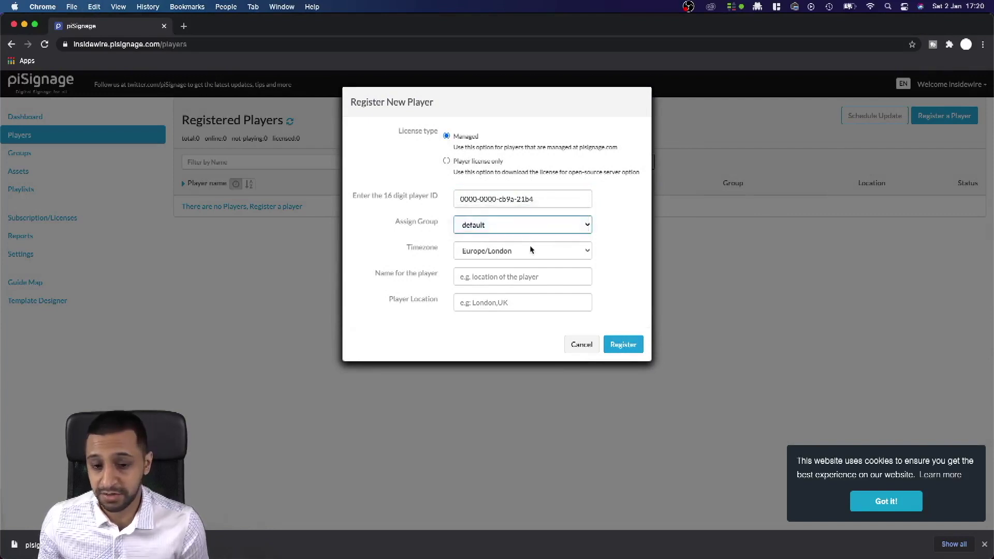
click(510, 279)
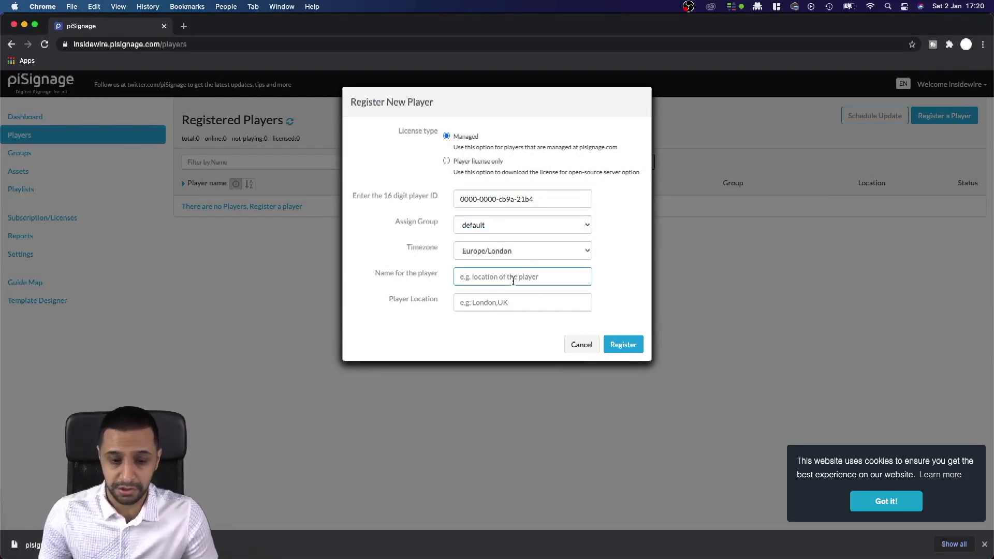
text(Studio)
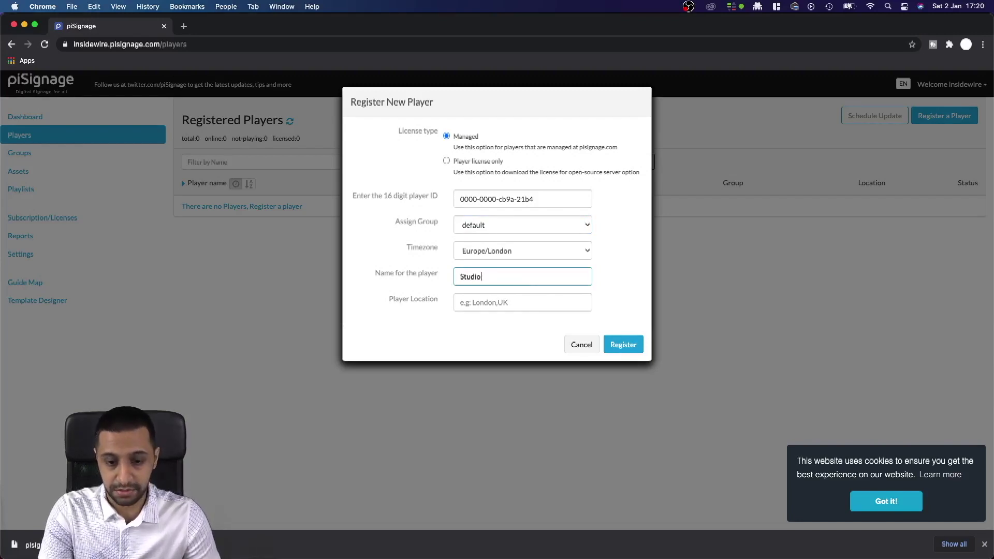
click(522, 302)
text(My)
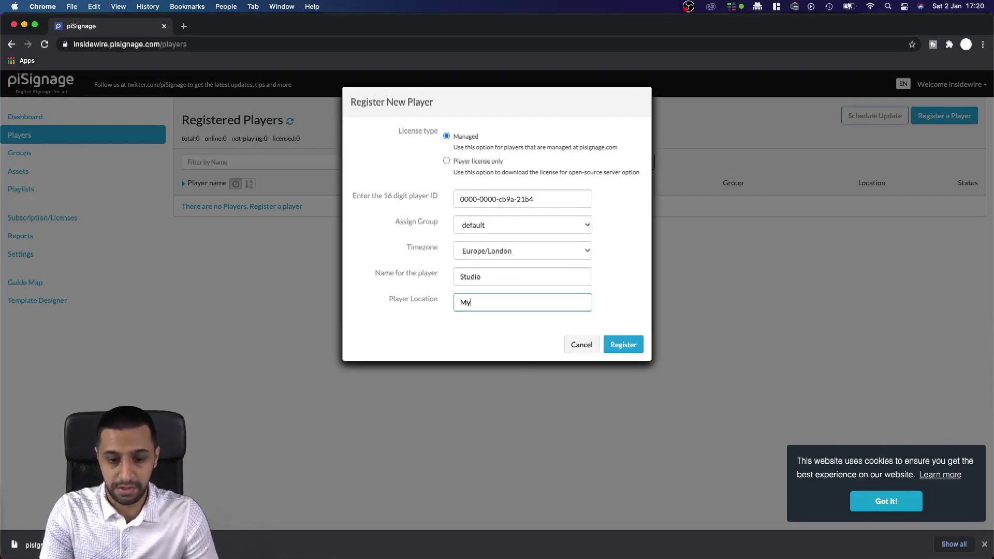
text( M)
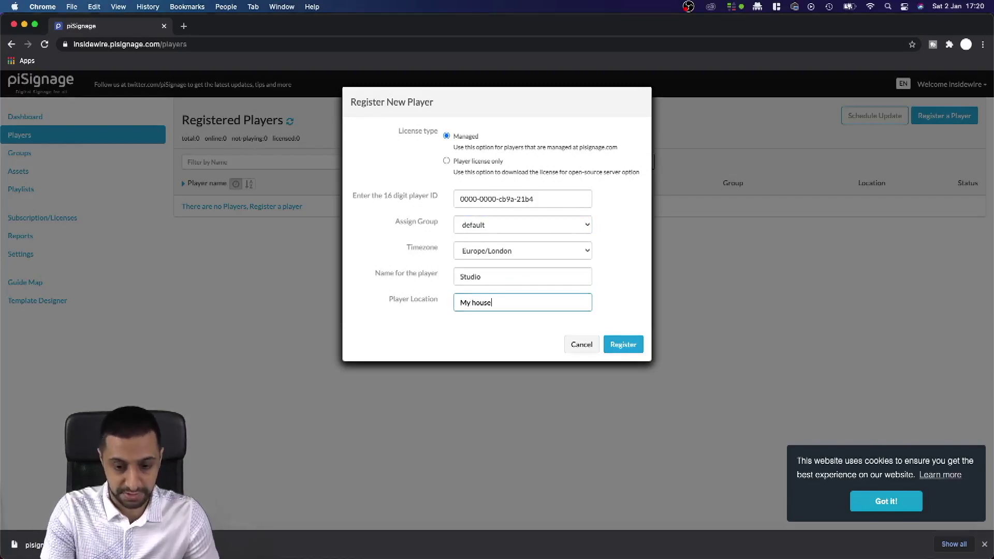
click(636, 351)
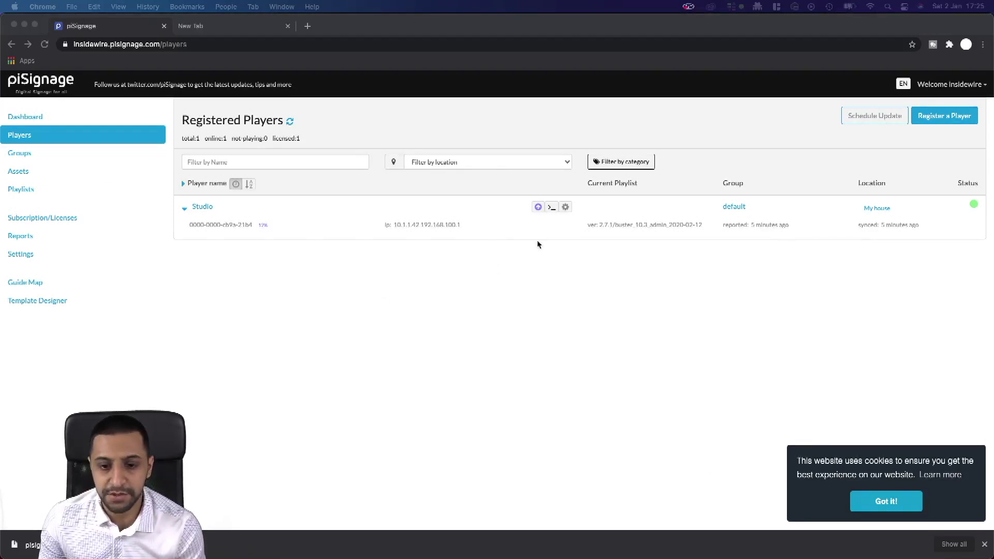
- Start the Studio player's software update and confirm the upgrade from 2.7.1 to 2.9.4
click(539, 208)
click(538, 209)
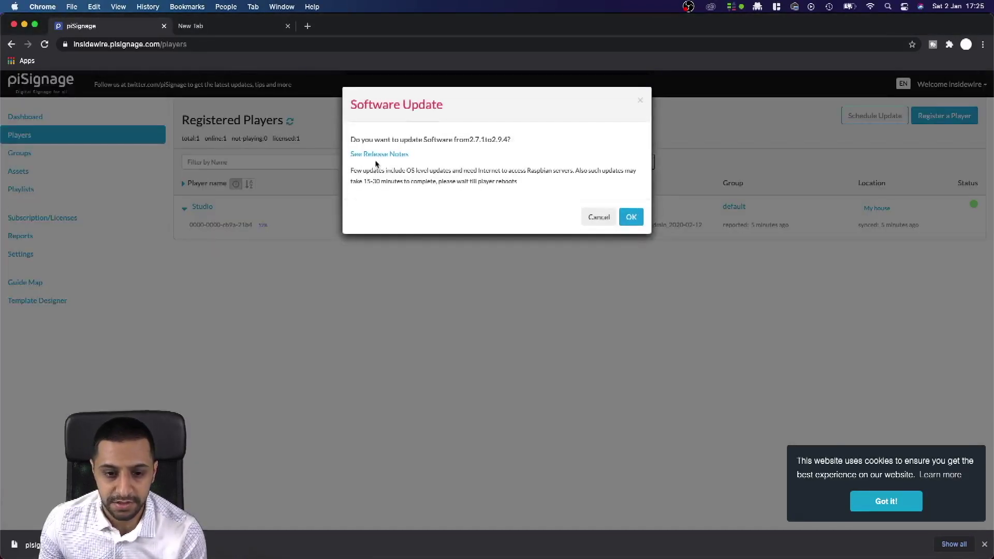
drag(473, 140, 508, 139)
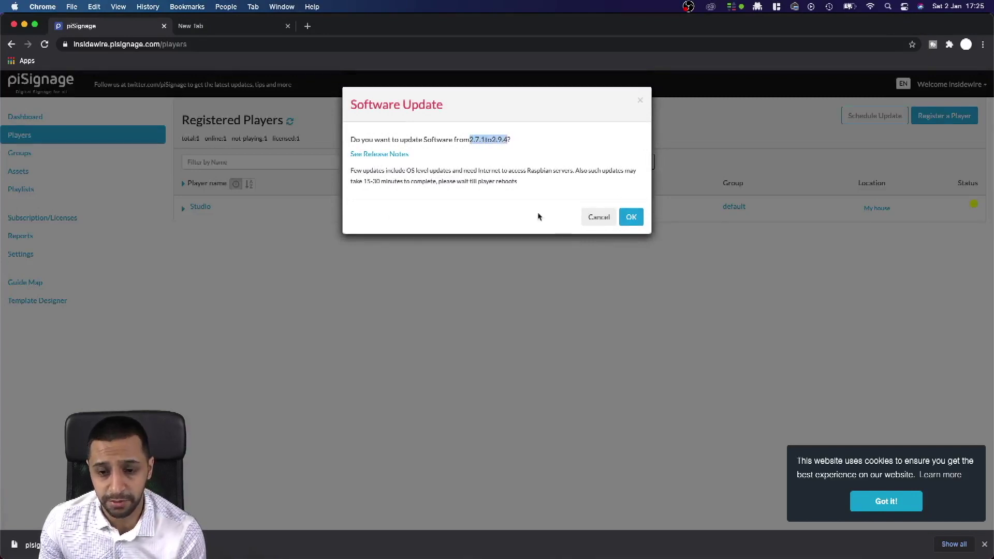
click(630, 218)
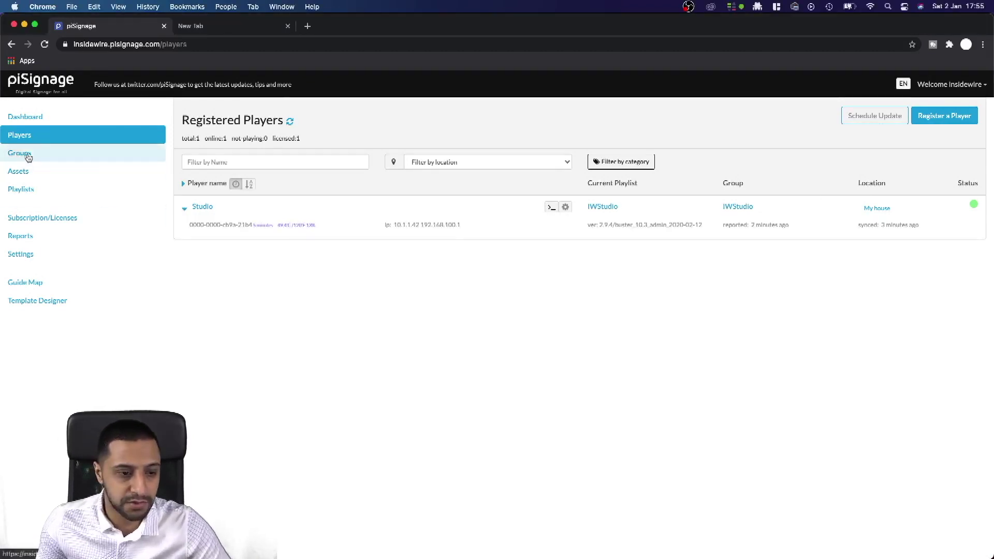
- Create a new player group named IWStudio
click(26, 155)
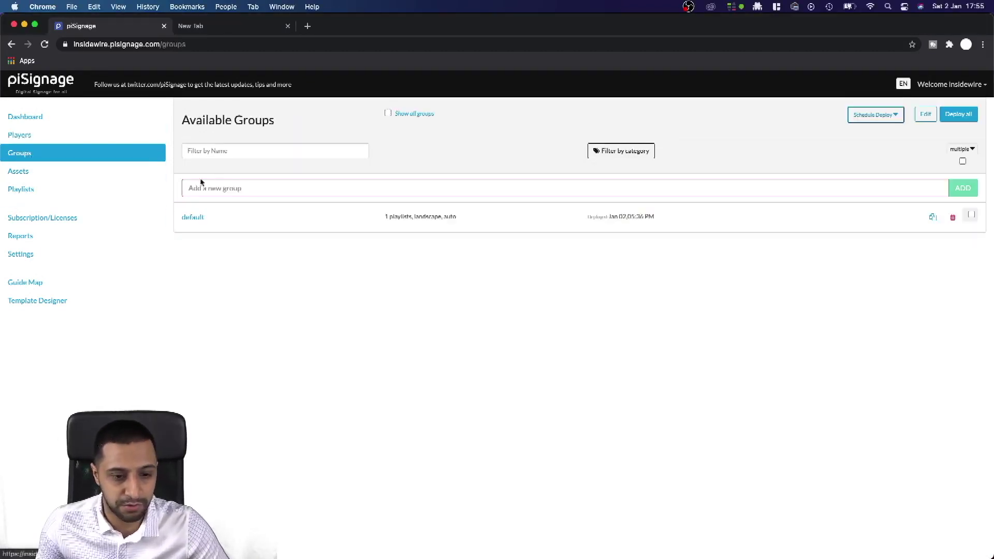
click(233, 191)
text(IW)
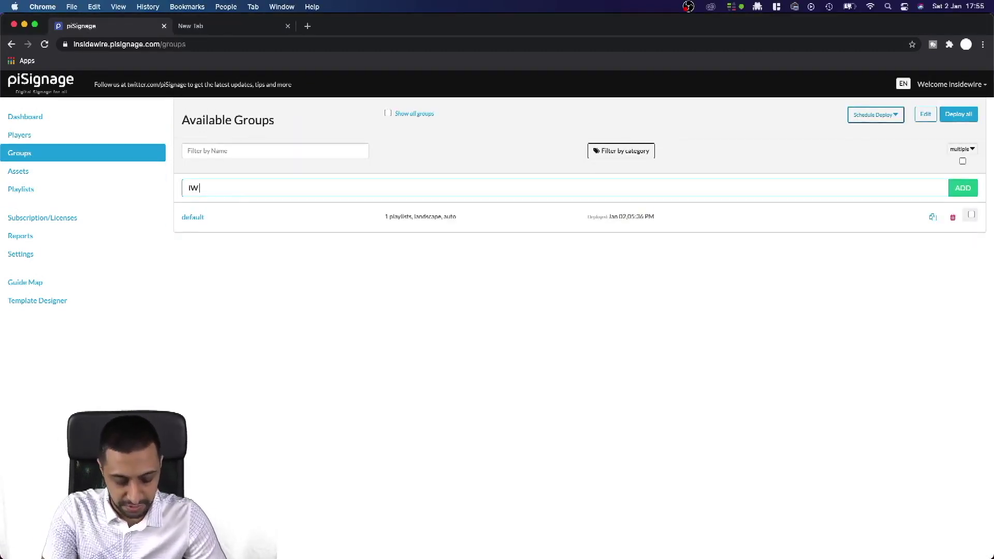
text(Si)
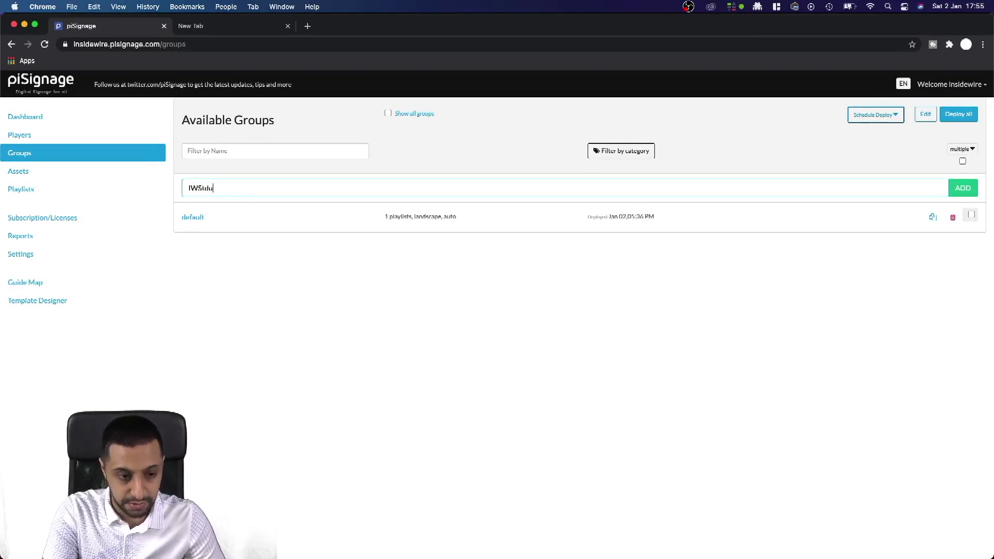
text(udio)
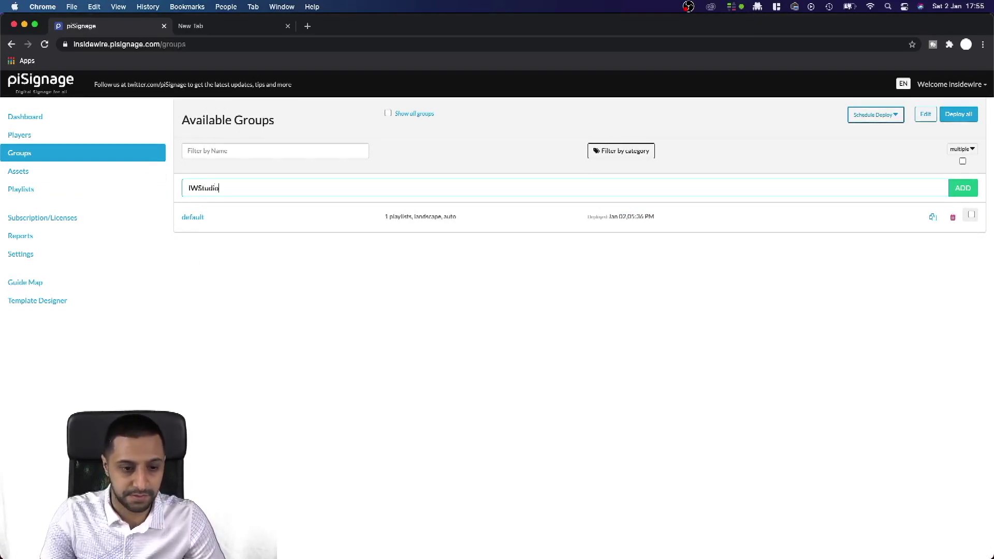
click(961, 189)
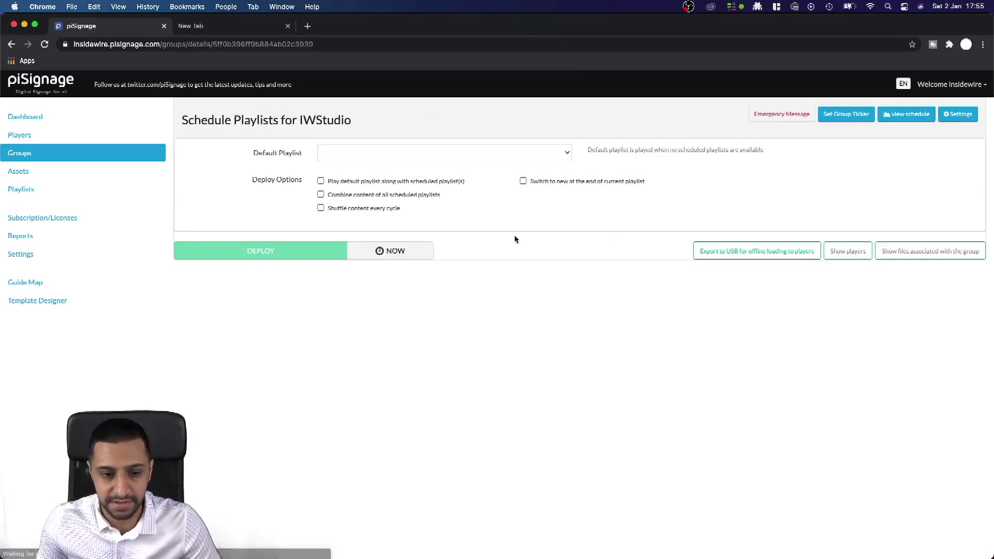
- Leave the group's default playlist unset and open the asset library with the four uploaded images
click(368, 152)
click(753, 190)
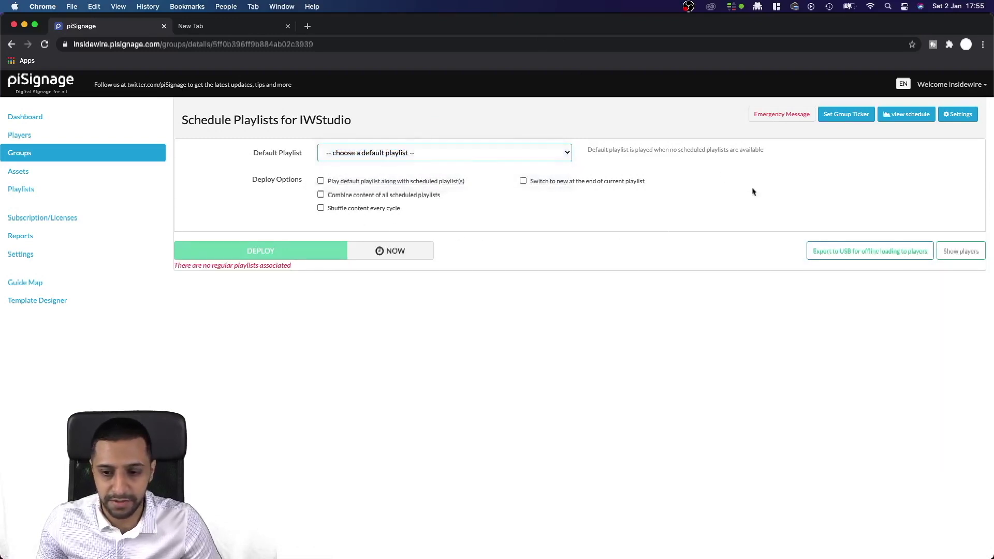
click(32, 176)
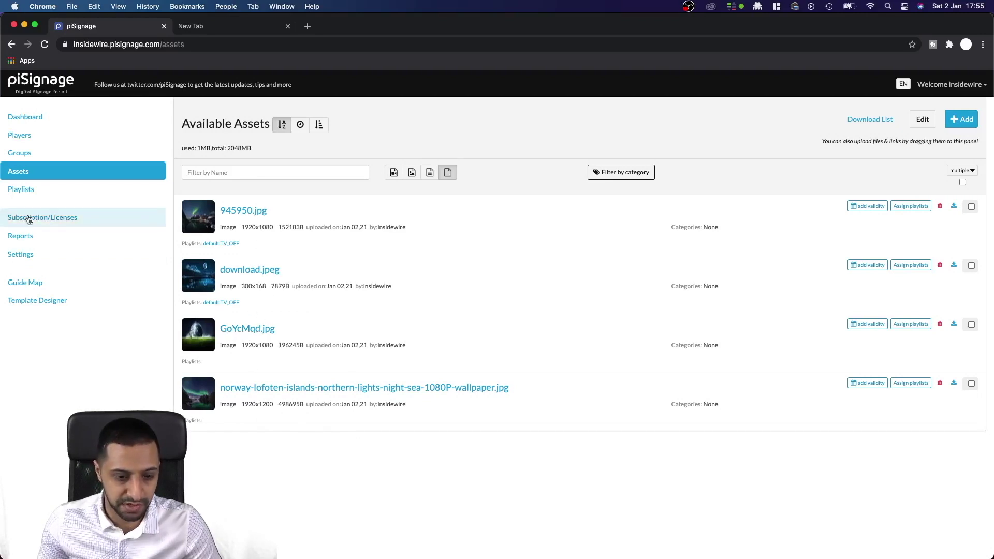
- Create a new playlist named IWStudio
click(39, 191)
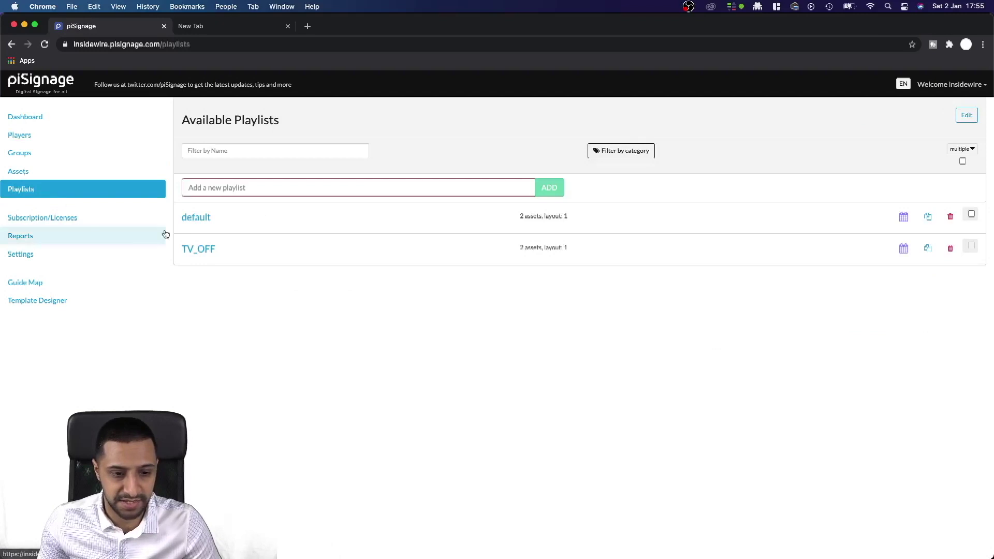
text(IW)
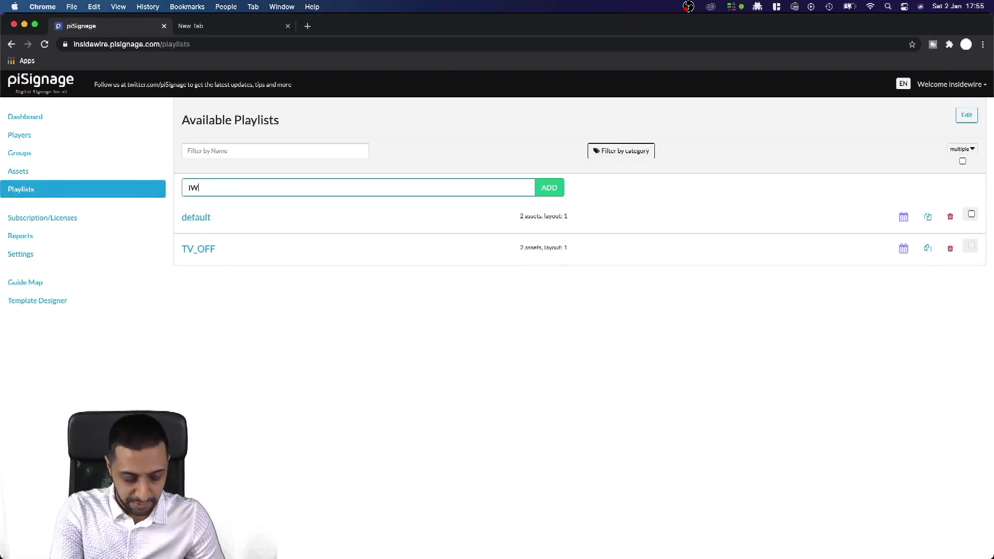
text(Studio)
click(548, 188)
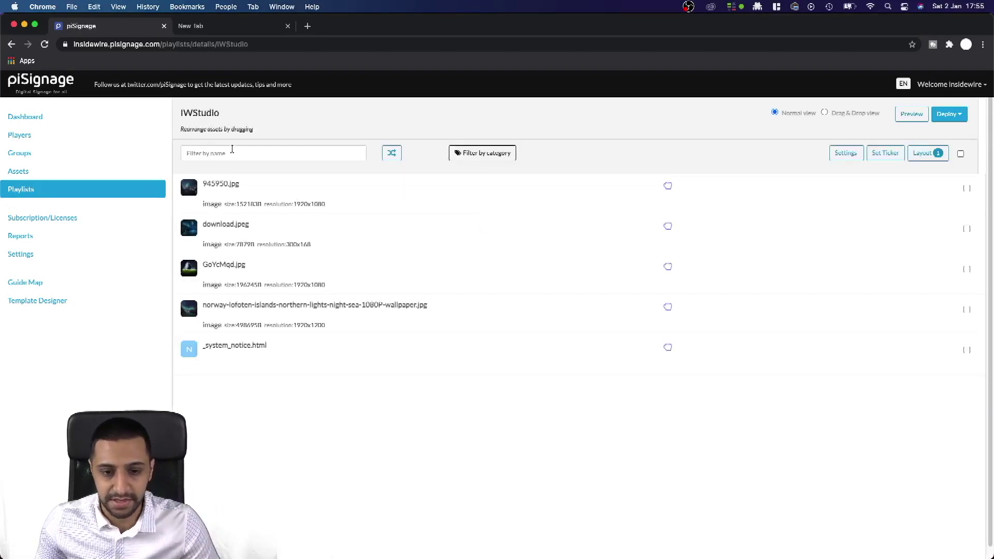
- Add all five assets to the playlist at 10 seconds each and deploy it to the IWStudio group
click(966, 188)
click(966, 188)
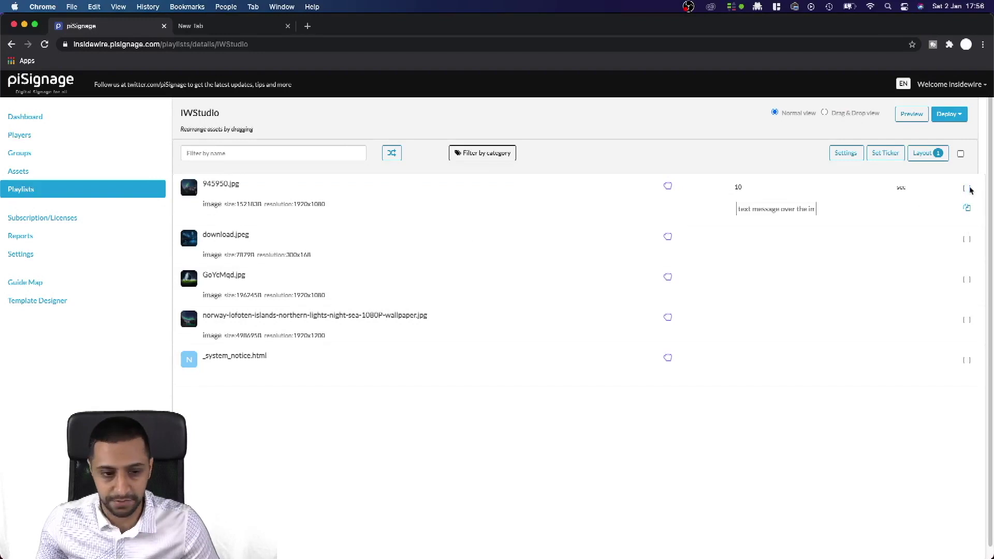
click(967, 188)
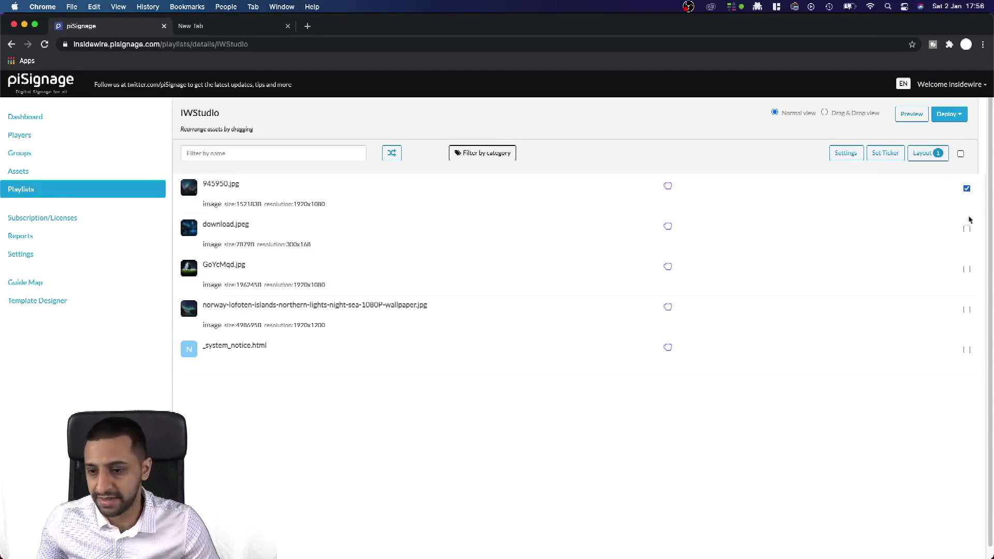
click(967, 239)
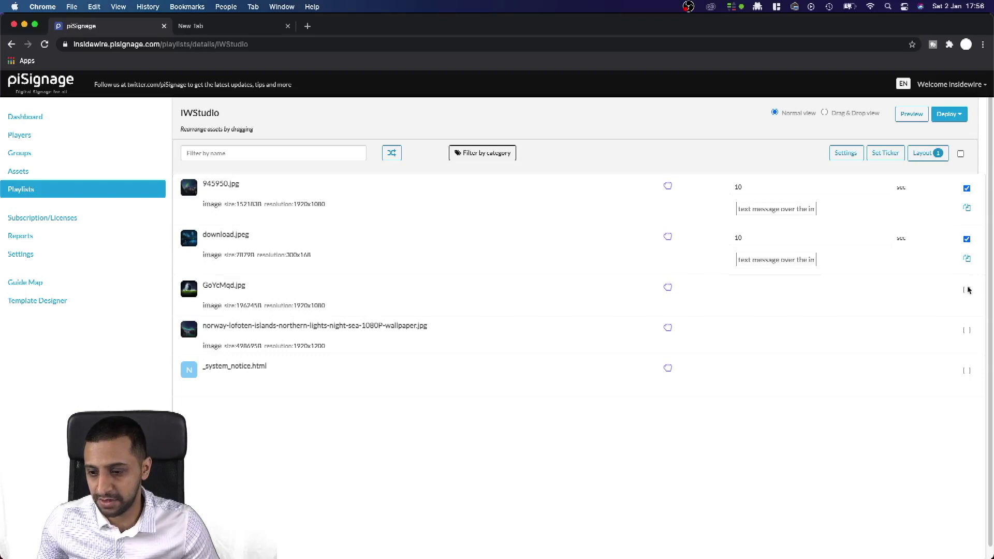
click(967, 289)
click(966, 340)
click(967, 389)
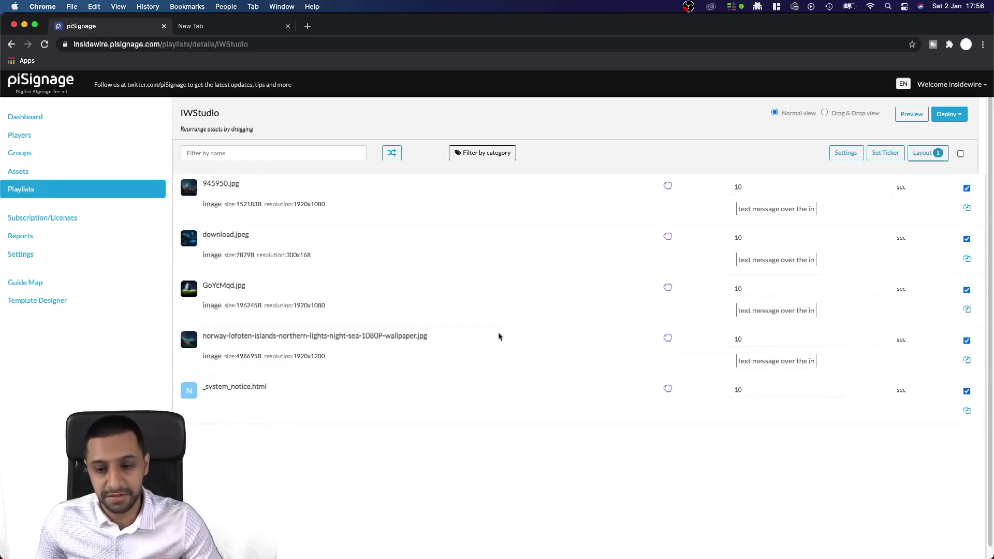
click(944, 117)
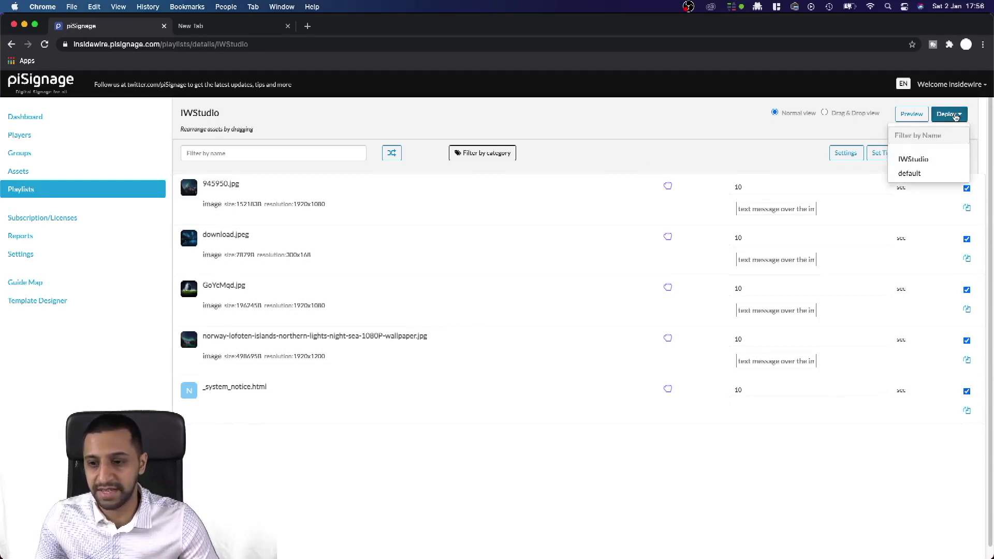
click(917, 164)
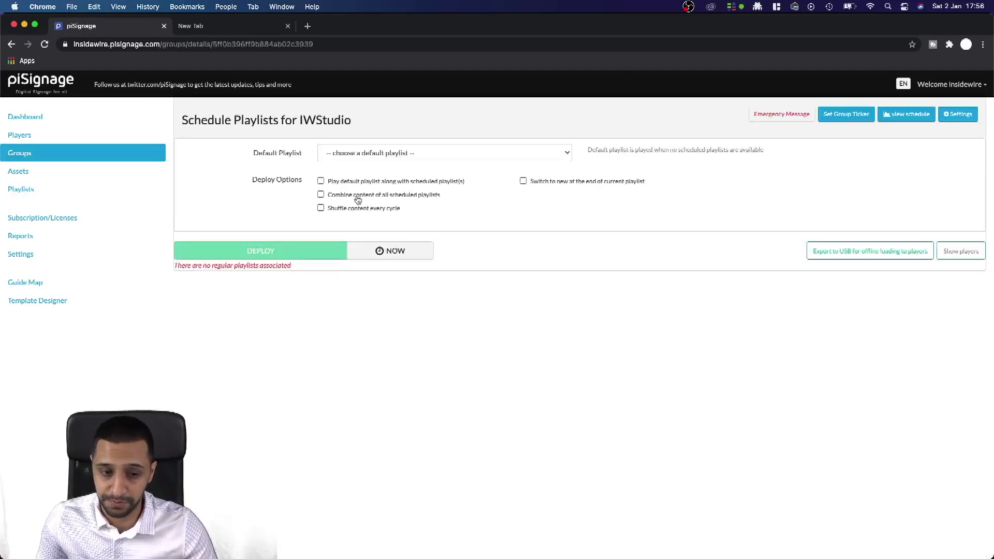
- Choose IWStudio as default playlist, turn on shuffle every cycle, and show the group's players
click(345, 153)
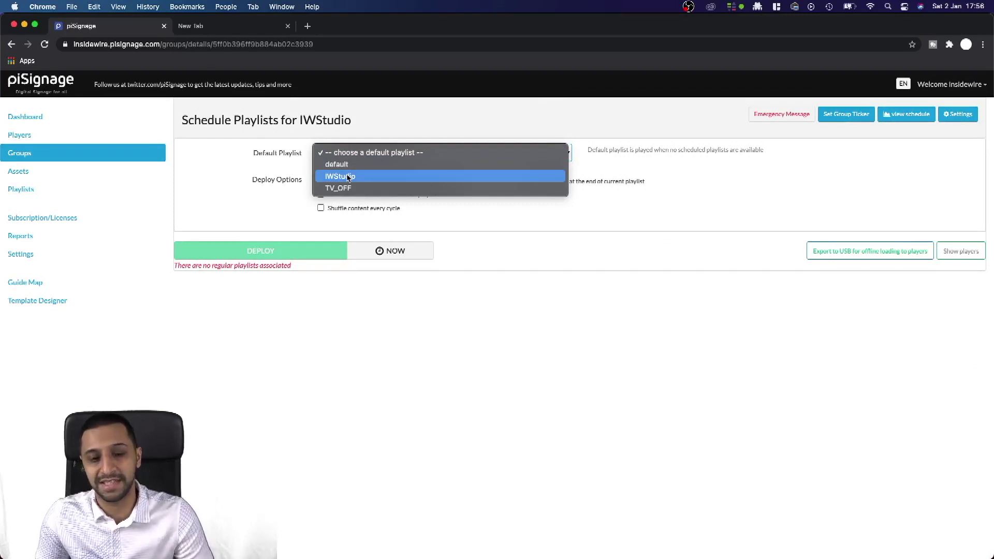
click(347, 177)
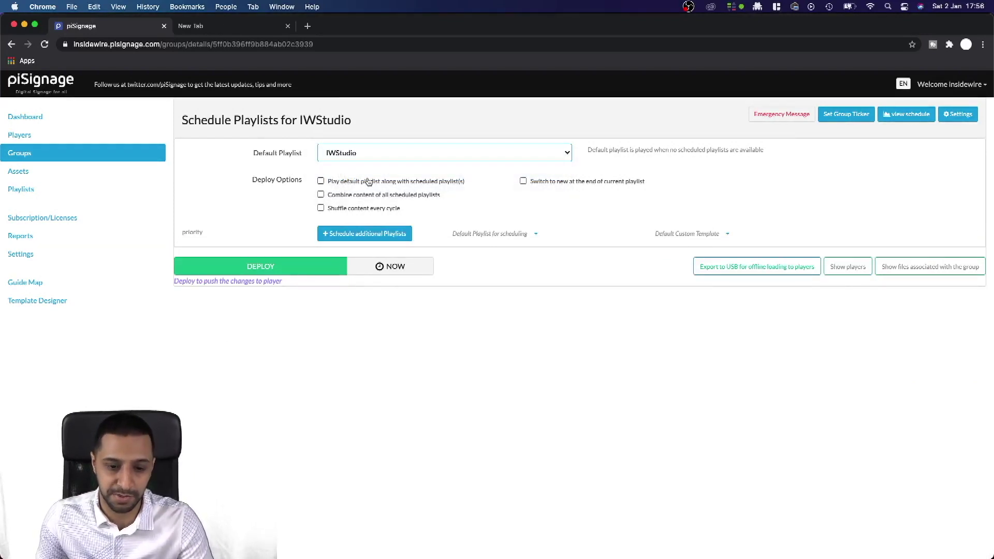
click(321, 195)
click(322, 195)
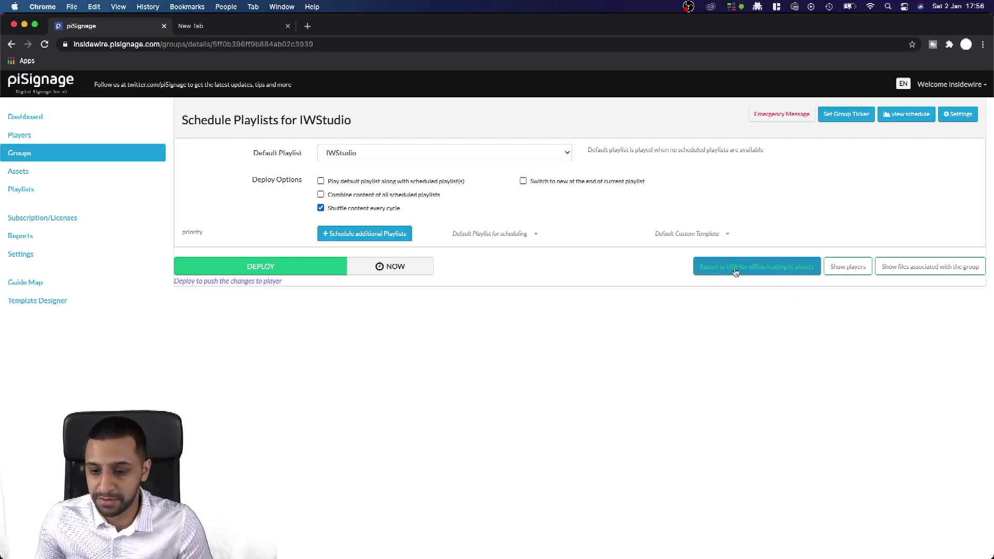
click(856, 274)
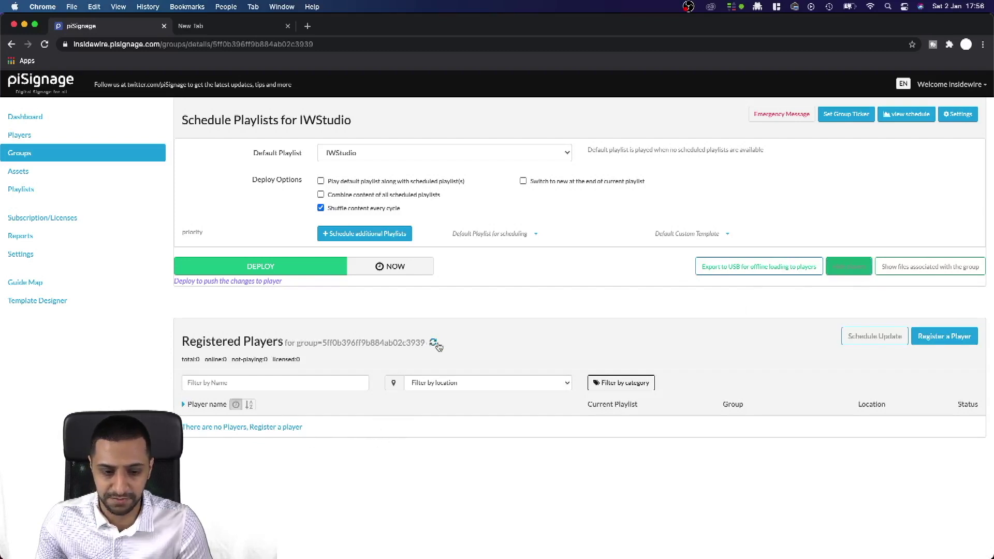
click(288, 387)
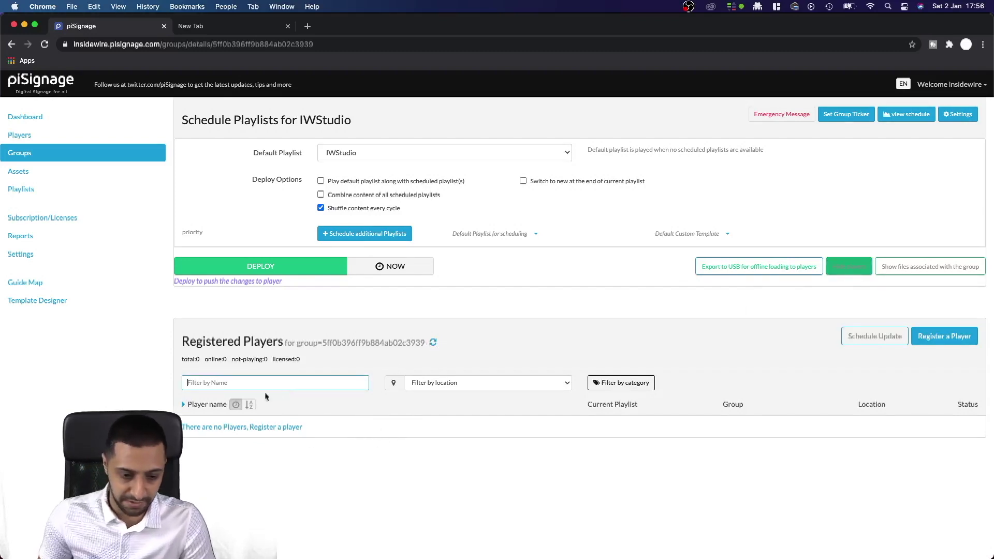
- Register a player with its saved ID, named Studio, located at My house
click(228, 427)
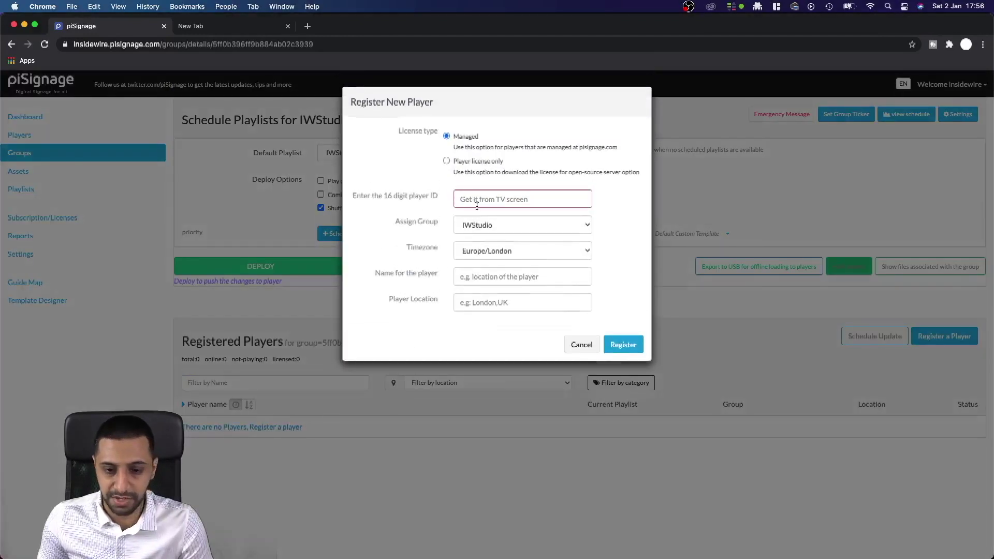
click(477, 206)
click(492, 232)
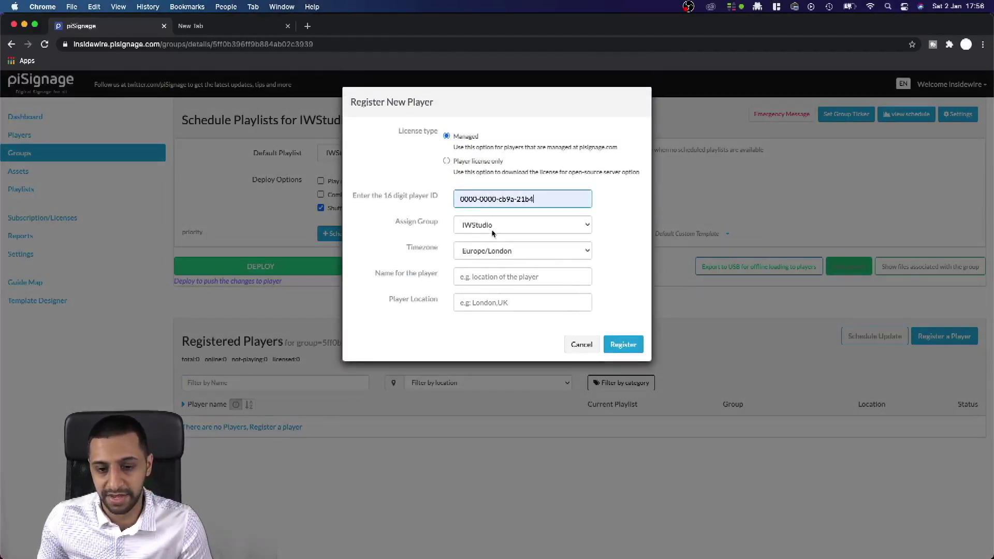
click(487, 277)
click(481, 300)
click(482, 302)
click(501, 331)
click(623, 344)
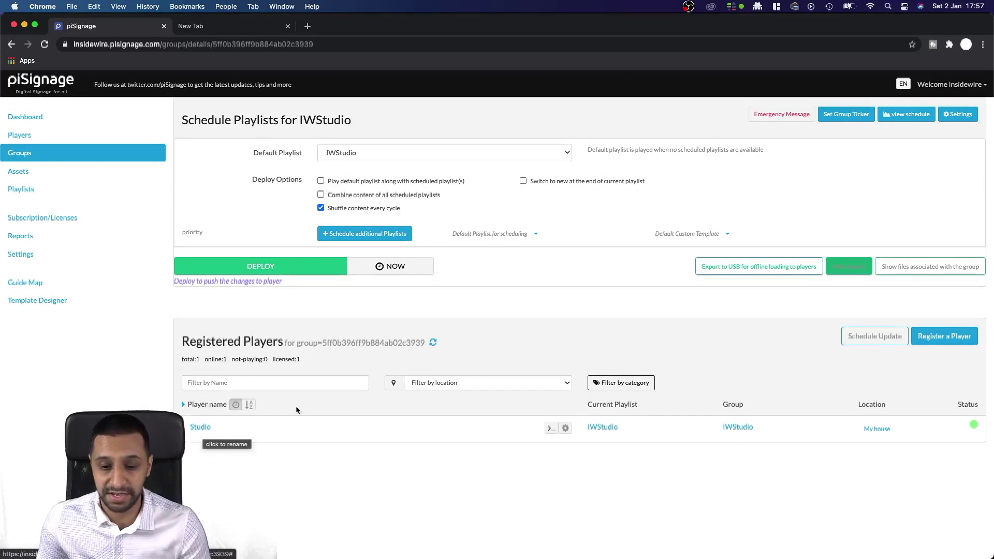
- Deploy the IWStudio playlist to the group's players, dismiss the confirmation, and view registered players
click(312, 274)
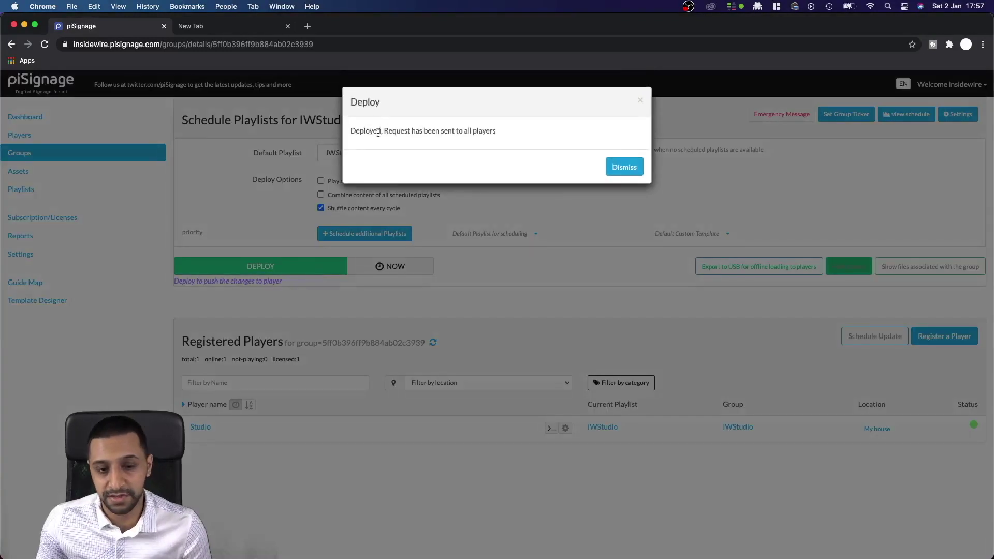
click(621, 168)
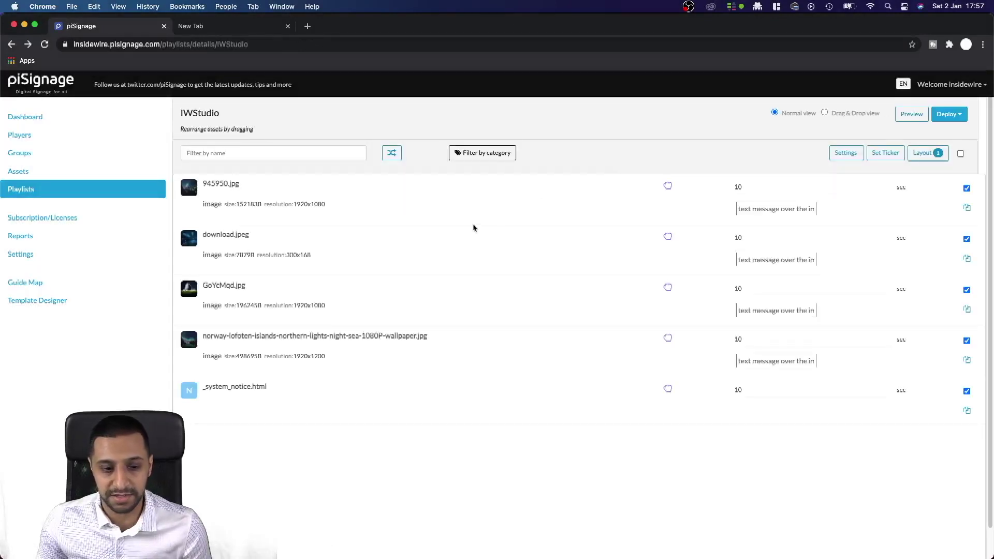
click(30, 135)
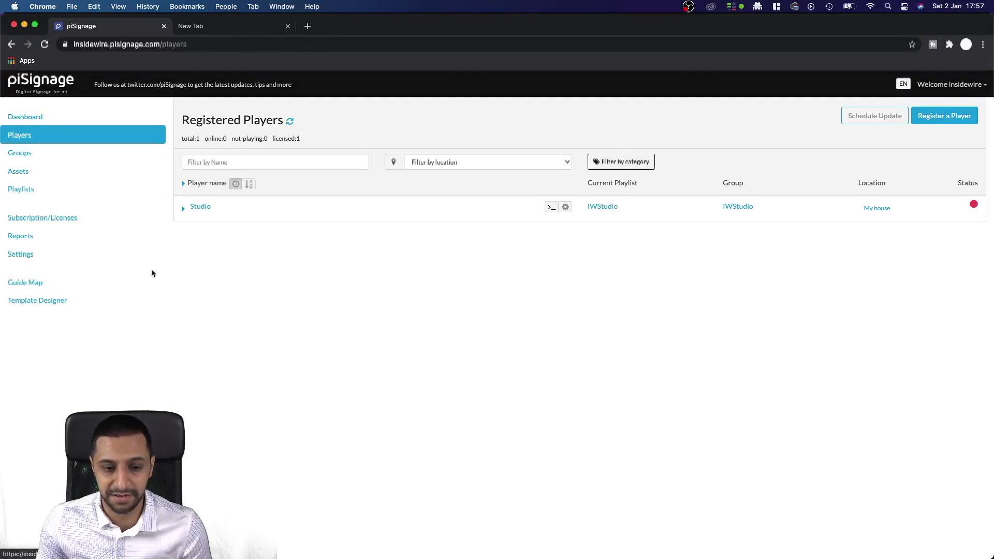
- Take a snapshot of the Studio player's screen from its shell window, showing the moonlit mountain lake image
click(185, 209)
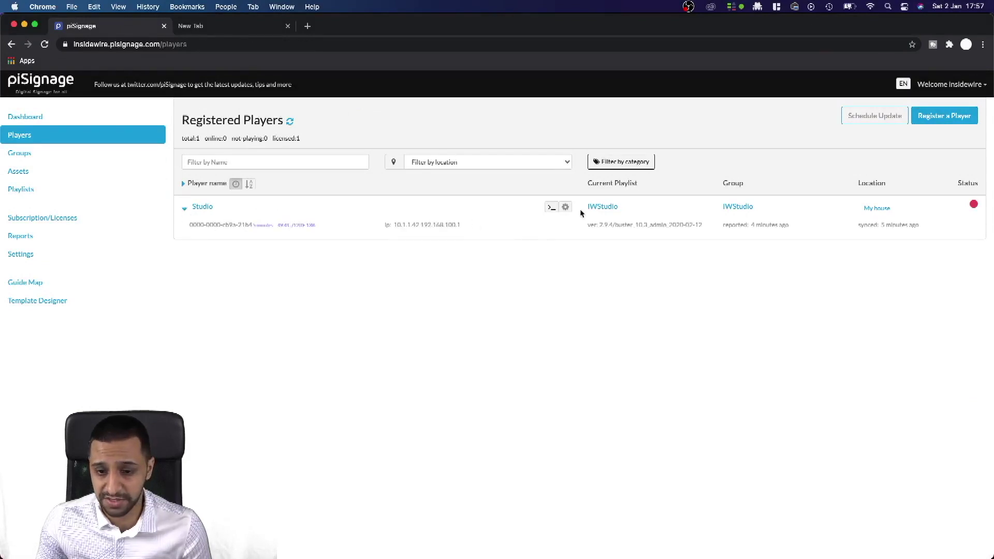
click(552, 209)
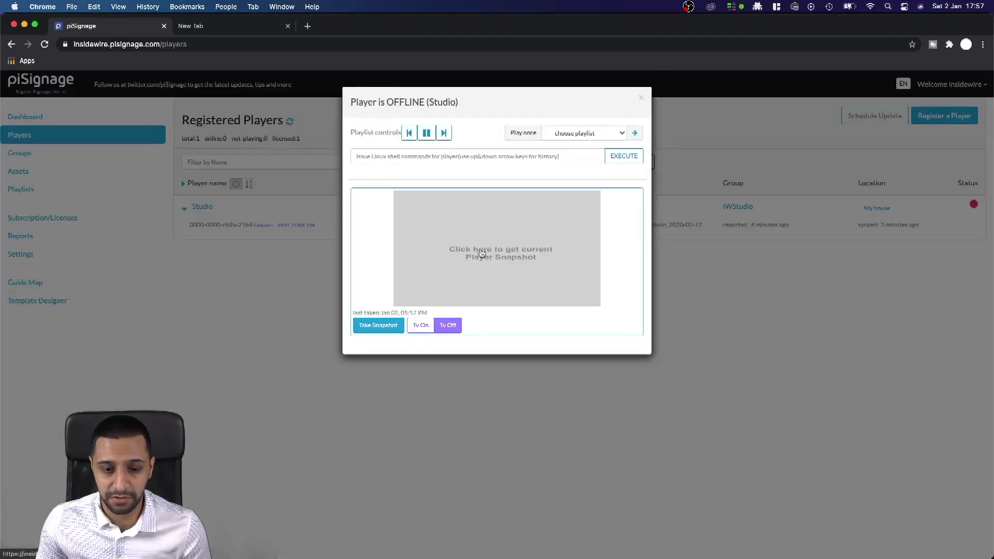
click(480, 253)
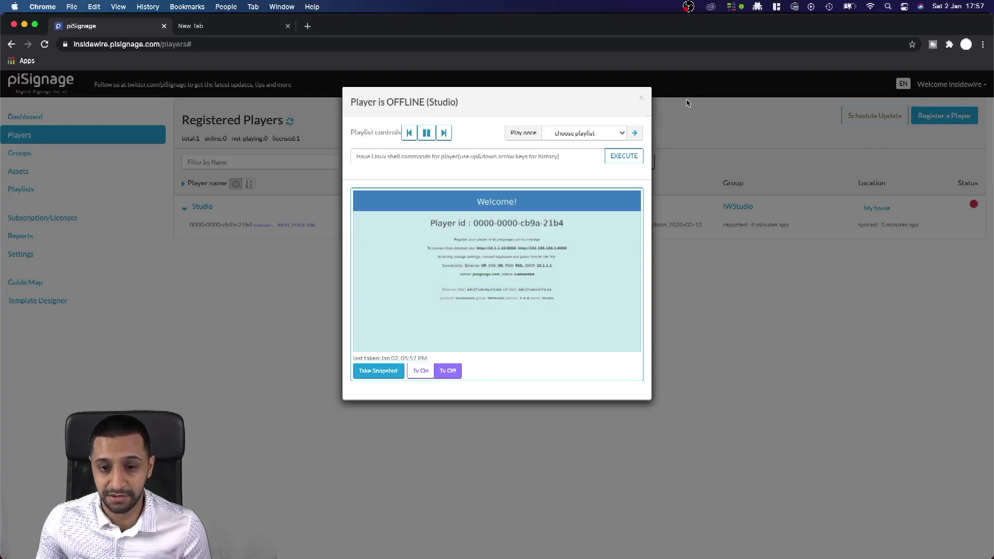
click(642, 100)
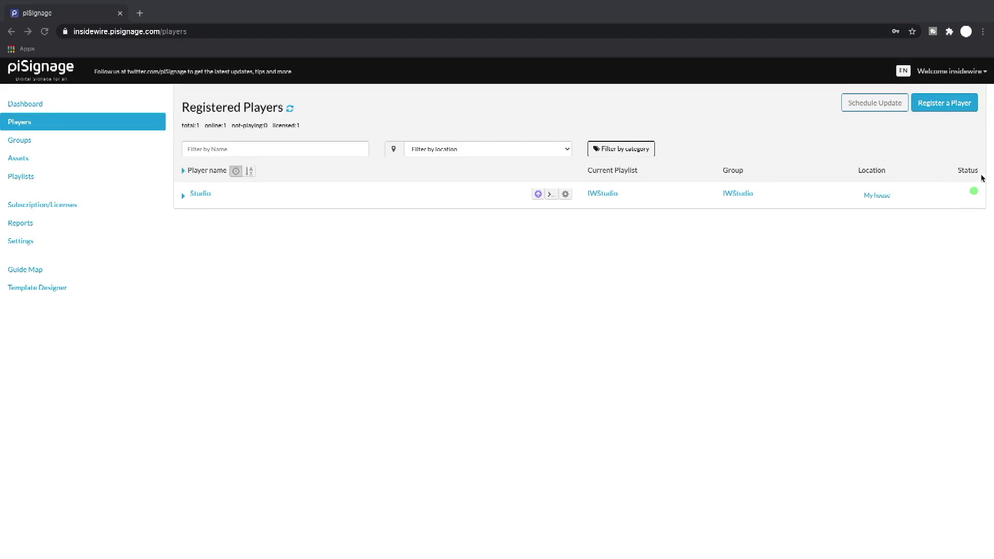
click(550, 196)
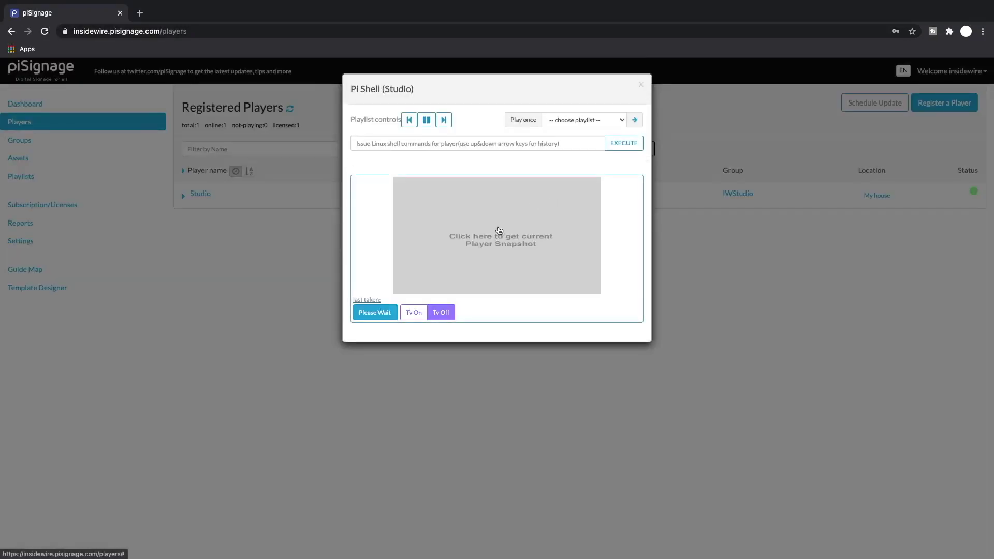